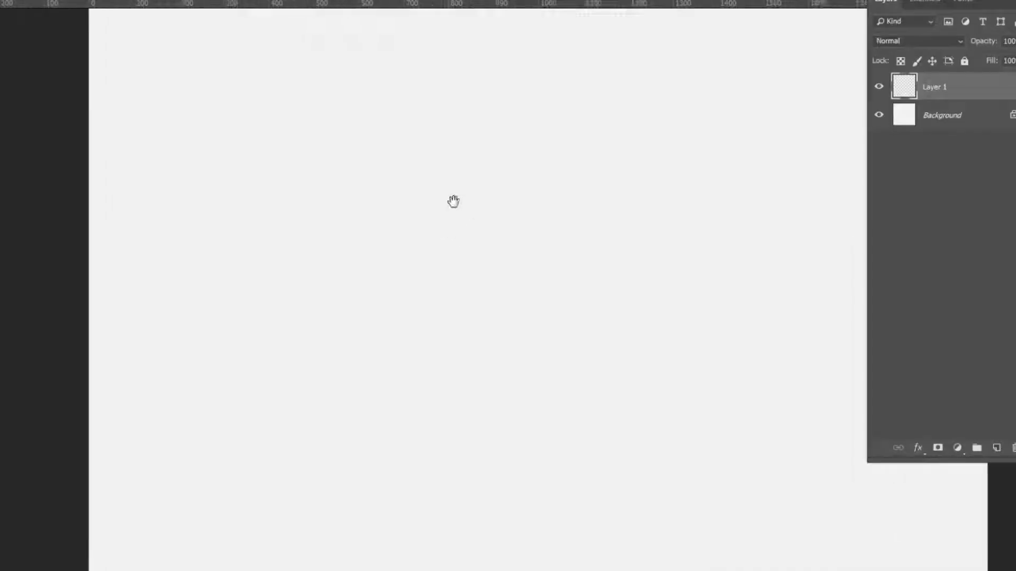
- Paint the grey block letters FLOW MOTION with the Brush on Layer 1
mouse_move(400, 153)
mouse_down()
mouse_move(394, 205)
mouse_move(431, 151)
mouse_up()
drag(448, 148, 450, 200)
drag(471, 158, 514, 159)
mouse_move(535, 189)
mouse_down()
mouse_move(571, 183)
mouse_move(592, 159)
mouse_up()
drag(683, 180, 712, 156)
- Draw a long sweeping guide curve beneath the words and start a short stroke below
scroll(657, 217, down, 3)
alt+scroll(658, 218, down, 2)
drag(392, 229, 658, 141)
drag(395, 286, 416, 295)
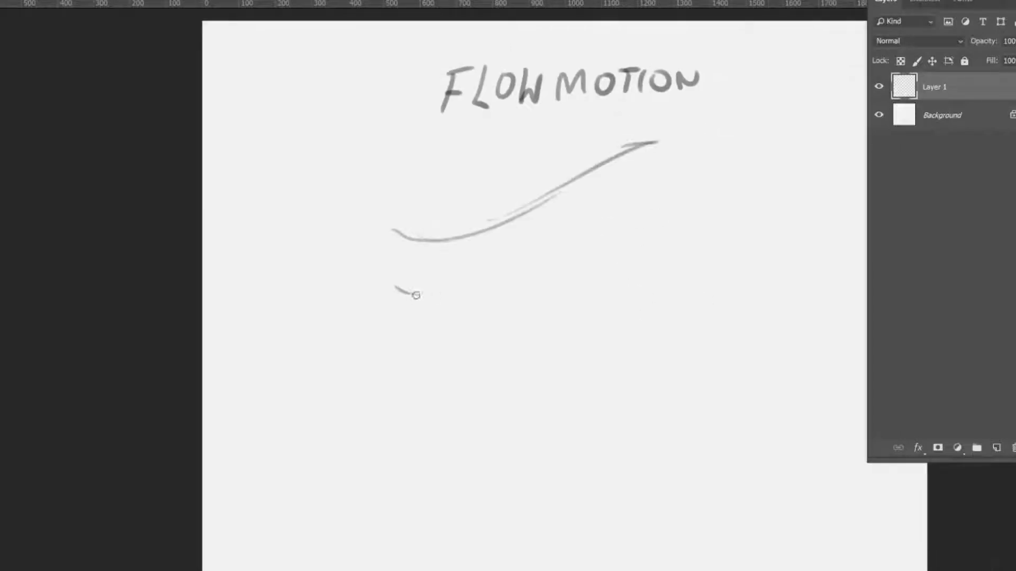
- Copy the guide curve lower down and sketch script Flow and motion on new Layer 3
key(ctrl+j)
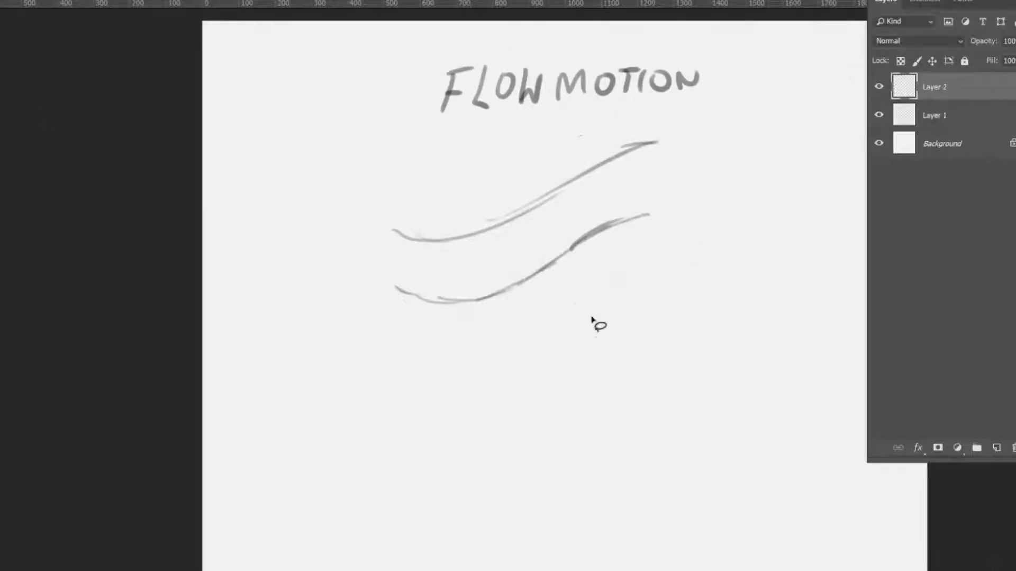
drag(598, 238, 608, 345)
click(996, 448)
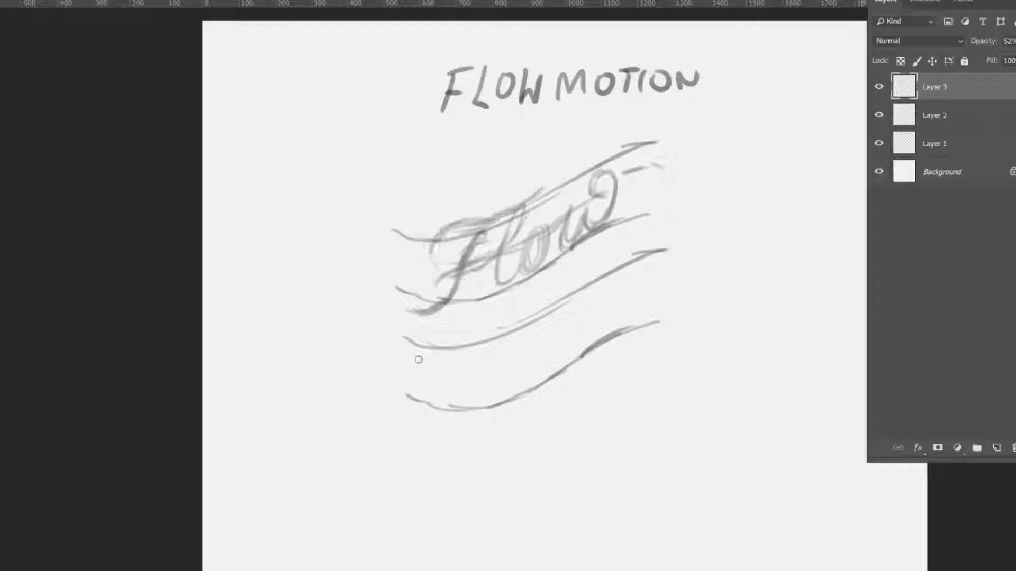
drag(435, 358, 449, 374)
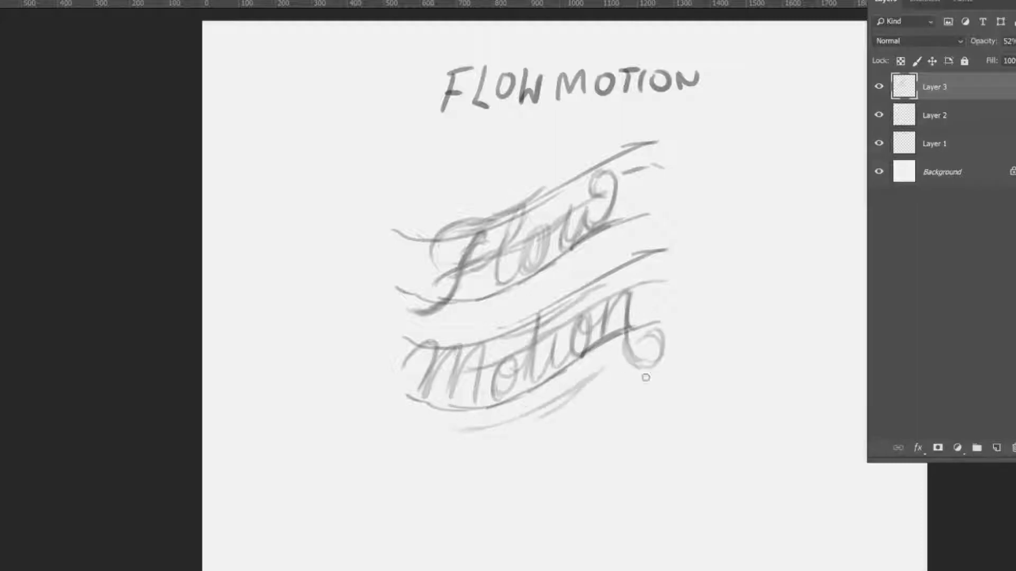
- Hide Layer 1's block-letter sketch while keeping the script sketch layer active
click(985, 116)
click(986, 143)
click(981, 88)
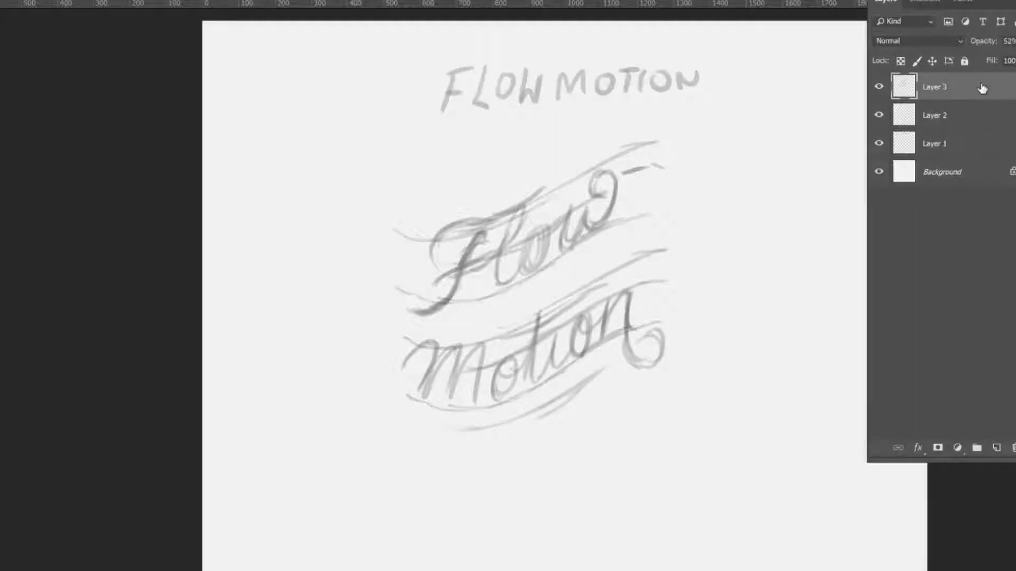
click(879, 142)
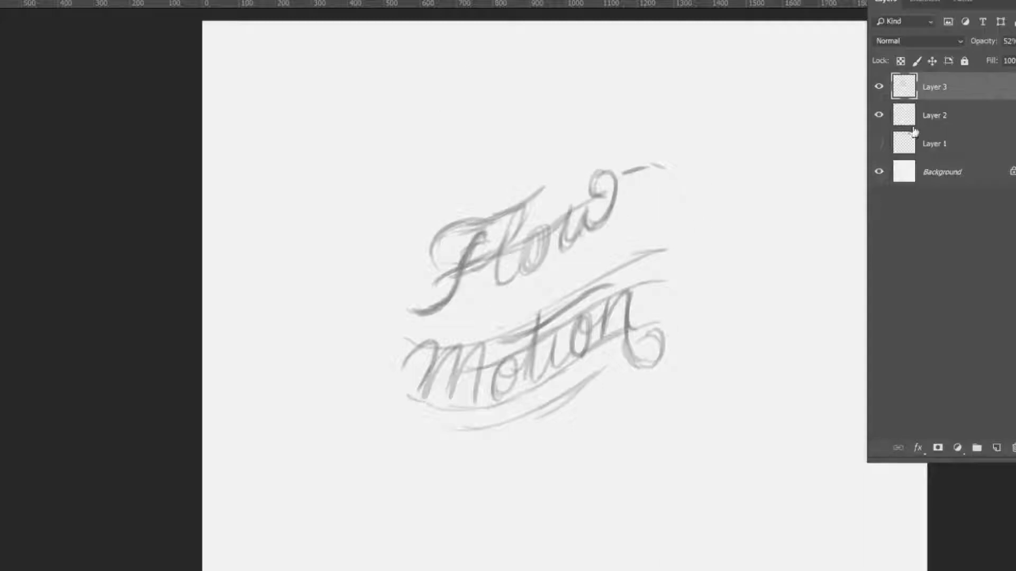
- Hide the guide curves and reposition the selected Flow sketch
click(878, 115)
drag(725, 201, 353, 356)
mouse_move(581, 213)
mouse_down()
mouse_move(600, 222)
mouse_move(592, 207)
mouse_up()
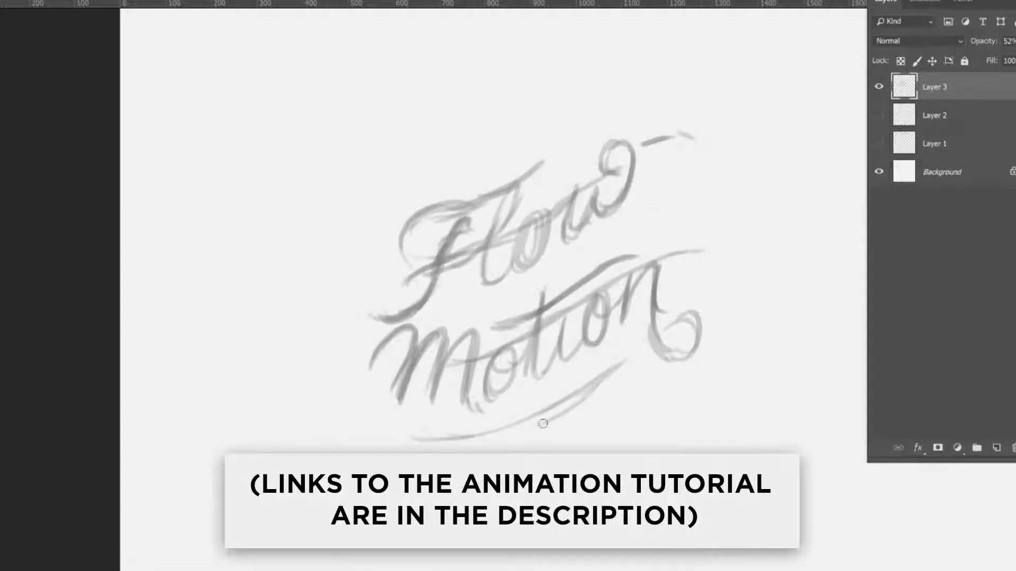
key(bracketright)
key(bracketright)
key(bracketright)
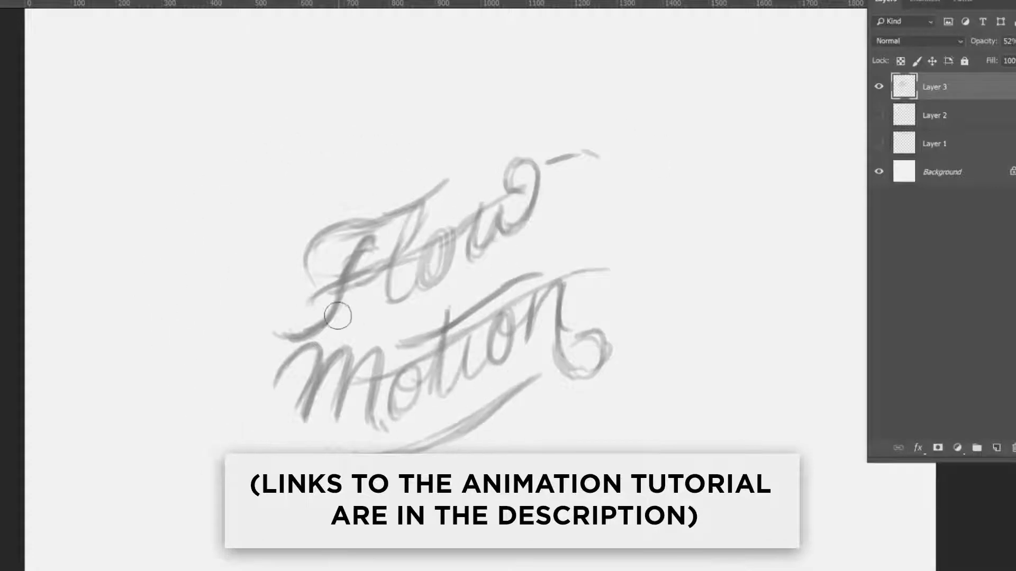
key(ctrl+z)
- Erase the messy F, redraw its swoosh and downstroke, and undo the old strokes
drag(358, 258, 328, 307)
mouse_move(310, 238)
mouse_down()
mouse_move(481, 156)
mouse_move(344, 302)
mouse_up()
drag(407, 203, 331, 312)
drag(357, 247, 434, 198)
drag(304, 241, 447, 182)
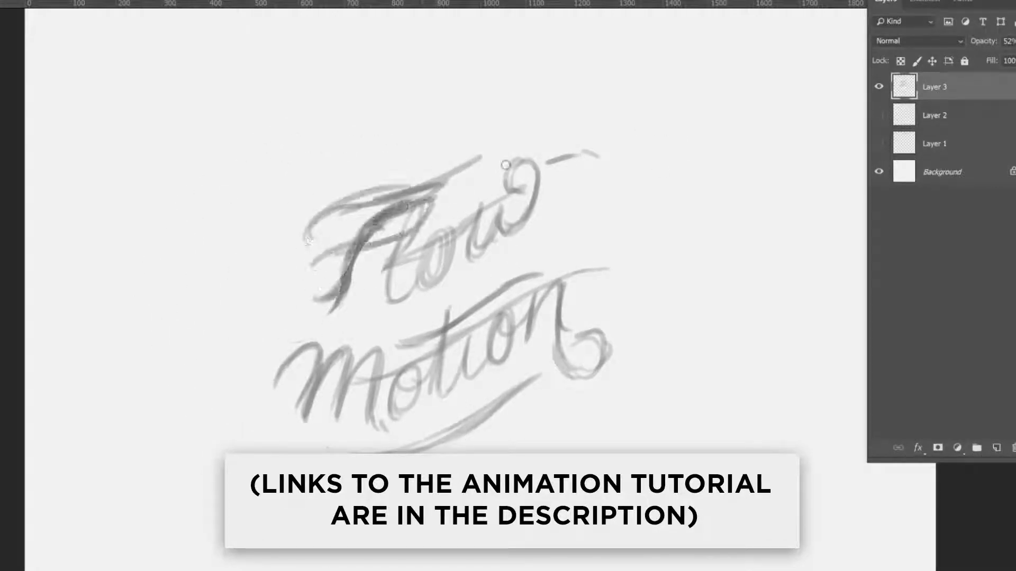
key(ctrl+z)
key(ctrl+z)
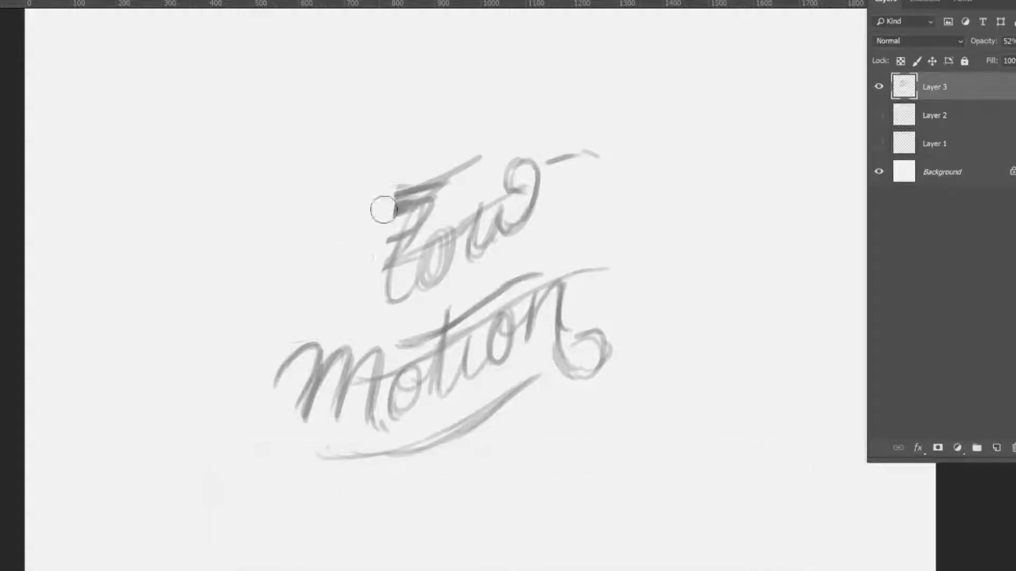
key(ctrl+z)
- Sketch a cleaner F with downstroke, top bar and crossbar, plus the l and o
drag(343, 226, 320, 306)
mouse_move(415, 208)
mouse_down()
mouse_move(335, 227)
mouse_move(380, 241)
mouse_up()
drag(421, 209, 372, 299)
drag(394, 286, 455, 241)
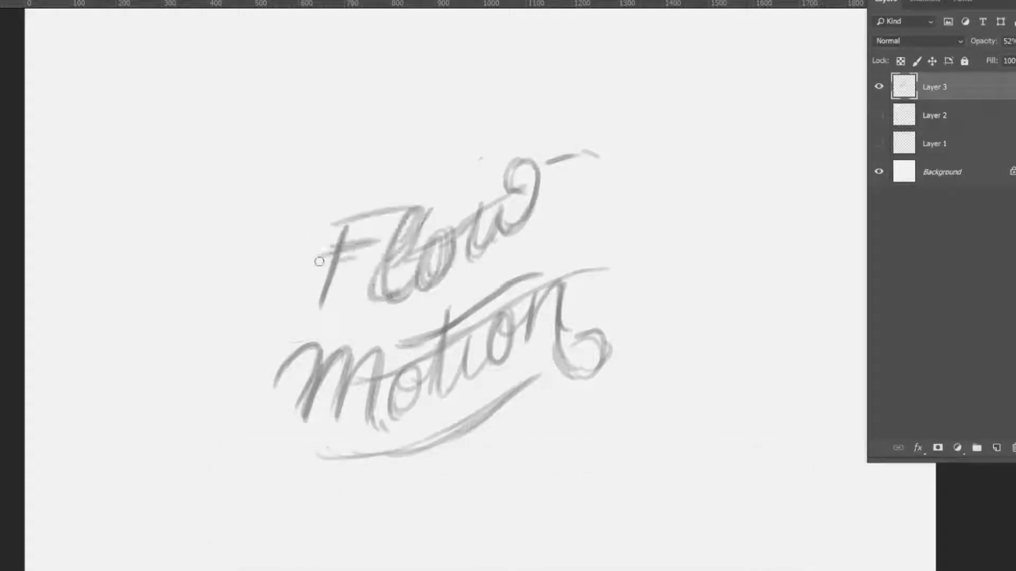
drag(315, 262, 354, 246)
drag(333, 262, 313, 307)
drag(314, 235, 414, 213)
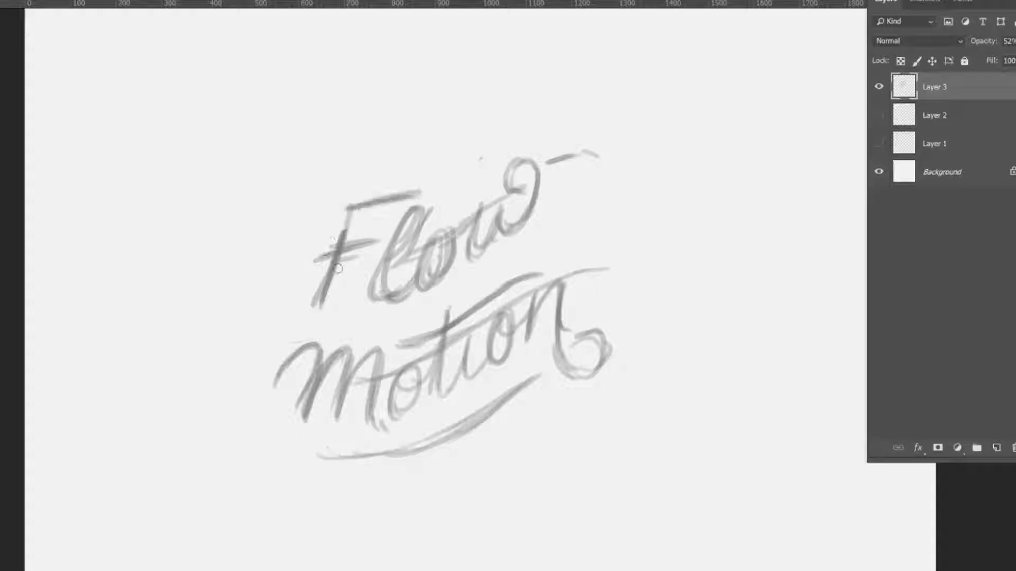
- Try practice F and Flow letters beside the sketch, then undo them
drag(674, 135, 743, 106)
drag(668, 166, 728, 140)
drag(740, 198, 675, 259)
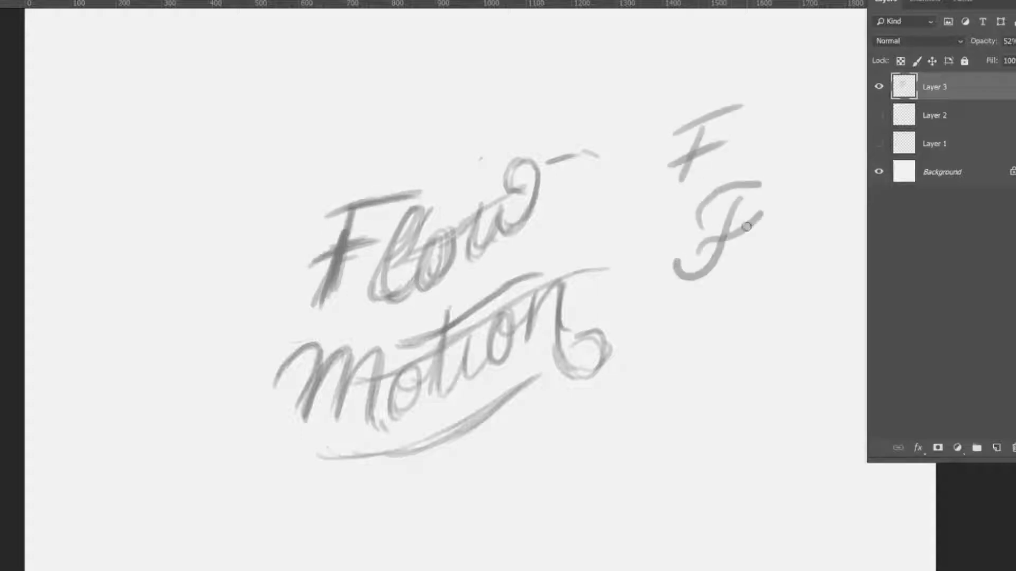
drag(787, 180, 745, 251)
drag(791, 206, 827, 200)
key(ctrl+alt+z)
key(ctrl+alt+z)
key(ctrl+alt+z)
key(ctrl+alt+z)
key(ctrl+alt+z)
key(ctrl+alt+z)
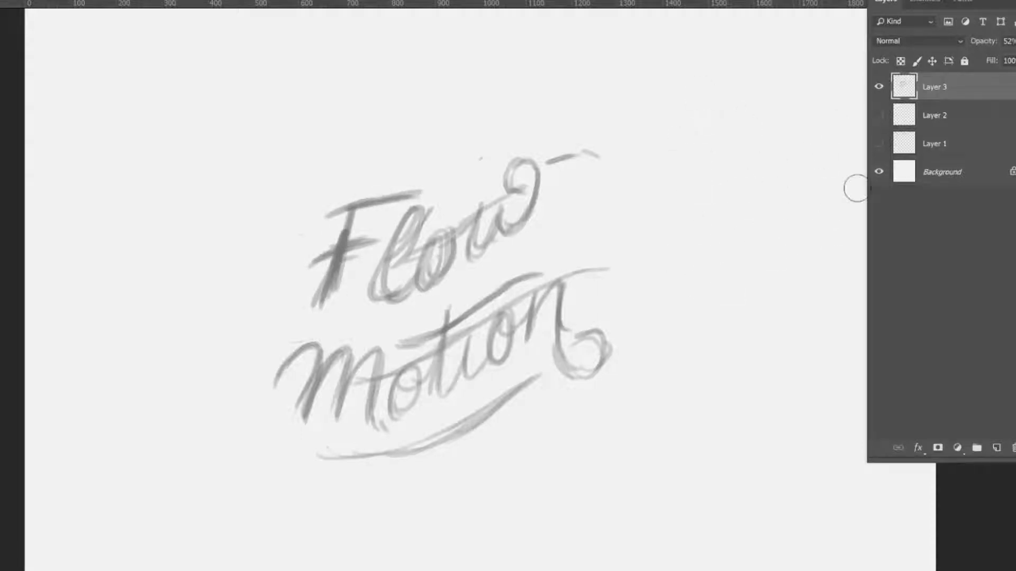
- Show the guide curves again, move them down to fit Flow, and erase old F strokes
click(879, 115)
click(934, 115)
drag(588, 104, 592, 239)
key(e)
drag(418, 183, 339, 280)
key(v)
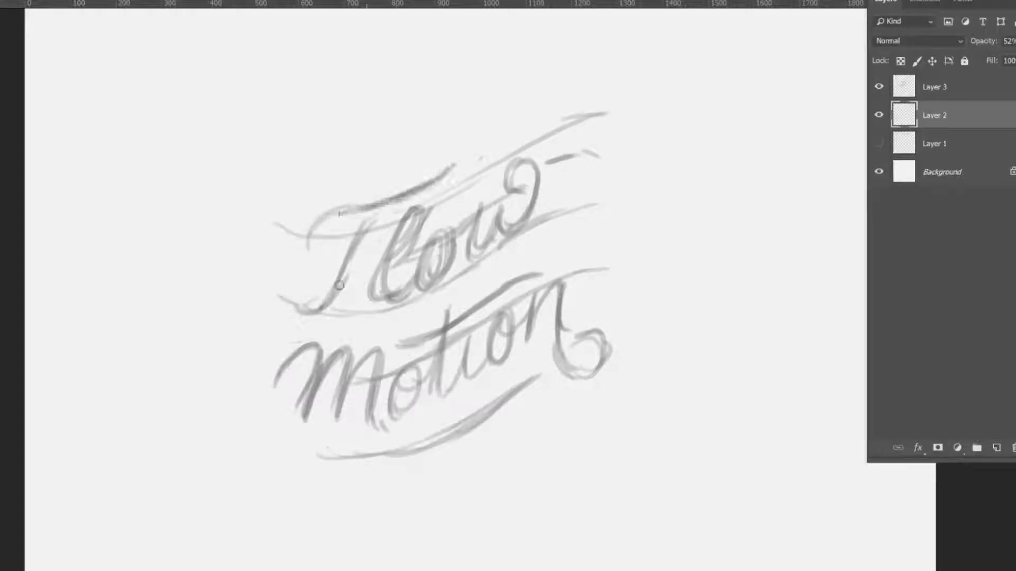
- Darken the F and w of Flow and the m of motion, then select the sketch Layer 3
drag(384, 218, 288, 320)
drag(309, 241, 429, 184)
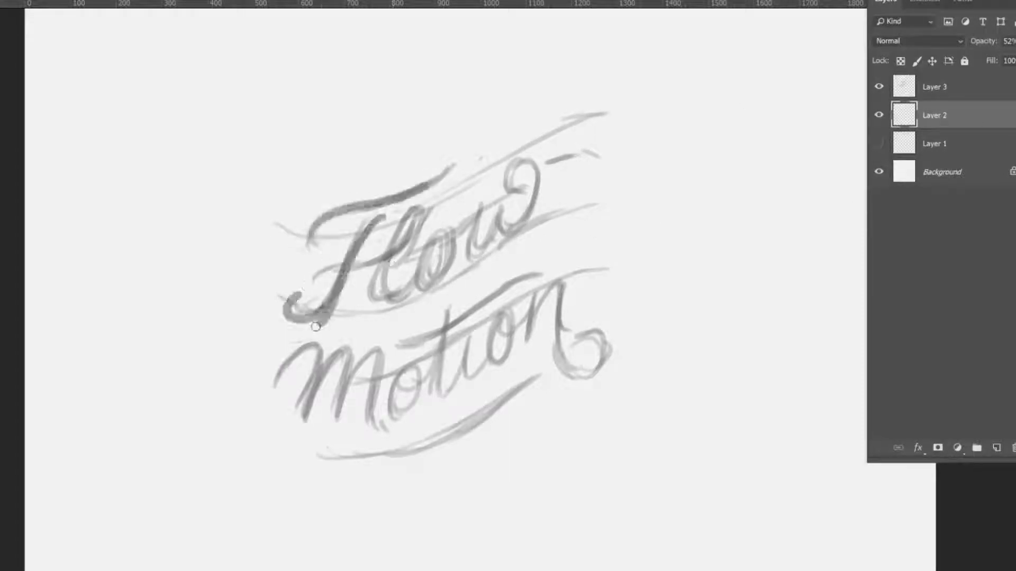
drag(373, 220, 286, 317)
mouse_move(272, 385)
mouse_down()
mouse_move(320, 345)
mouse_move(339, 423)
mouse_up()
drag(339, 402, 371, 423)
drag(476, 242, 505, 184)
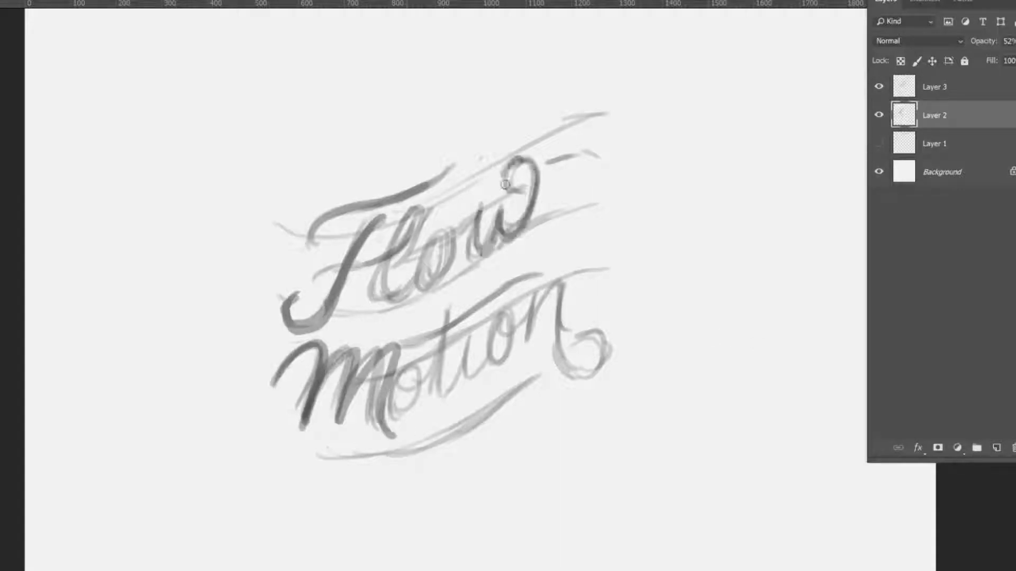
click(955, 95)
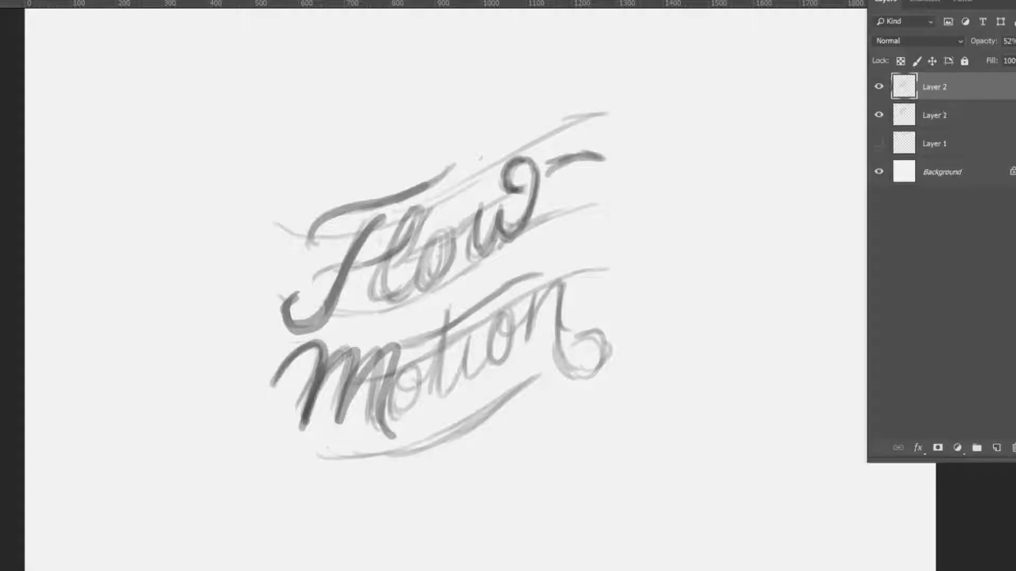
- Fade the sketch to 50% opacity and ink Flow in clean strokes on new Layer 4
key(5)
click(996, 449)
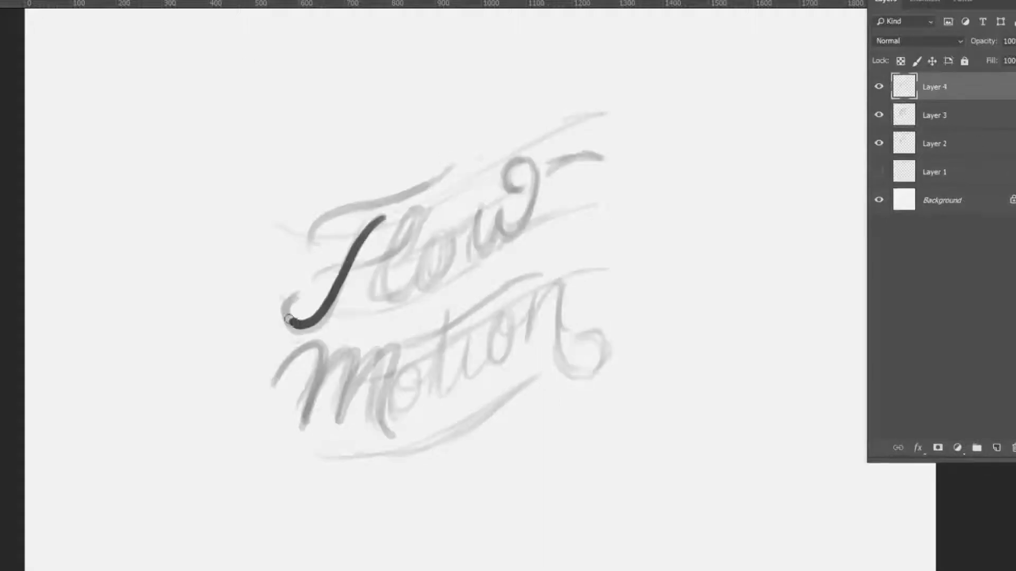
drag(312, 244, 467, 164)
drag(316, 291, 394, 303)
key(ctrl+z)
mouse_move(316, 291)
mouse_down()
mouse_move(394, 303)
mouse_move(452, 241)
mouse_move(500, 226)
mouse_up()
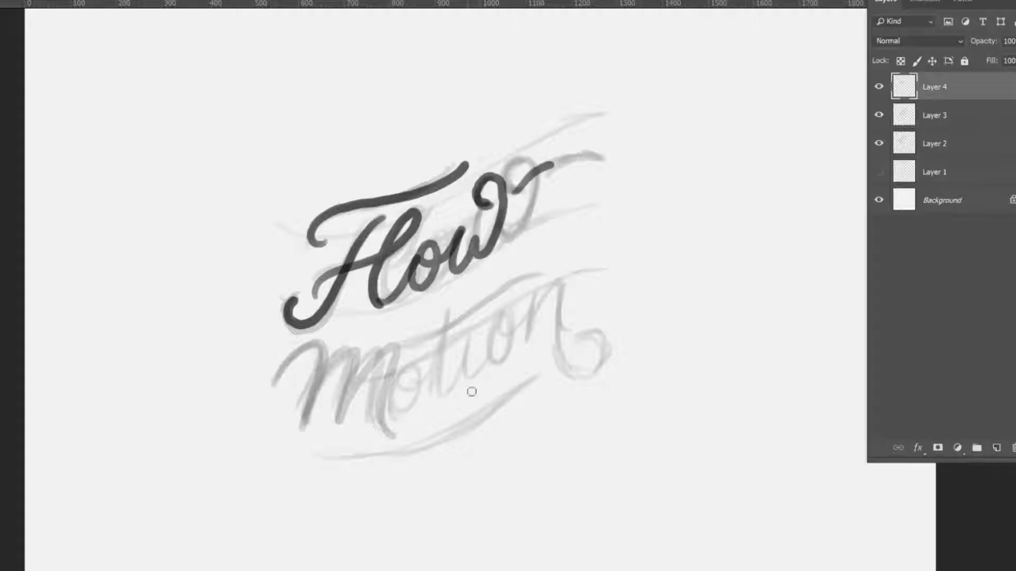
- Ink monoline Motion with its crossed t, end curl and underline swash
scroll(471, 391, up, 1)
drag(292, 324, 321, 382)
drag(333, 318, 371, 367)
drag(381, 318, 431, 392)
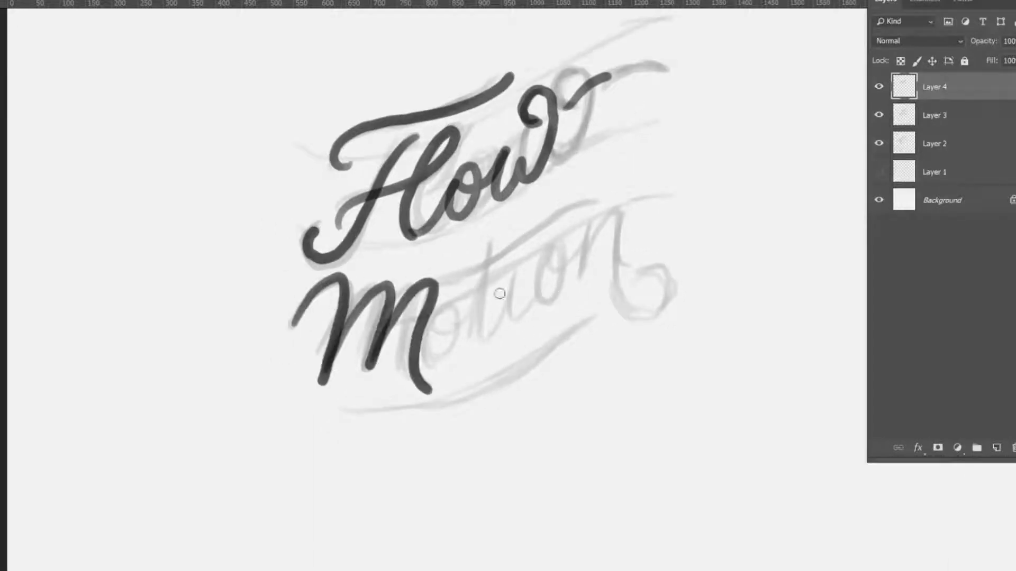
drag(514, 358, 501, 356)
drag(453, 306, 464, 321)
mouse_move(500, 235)
mouse_down()
mouse_move(478, 345)
mouse_move(571, 267)
mouse_up()
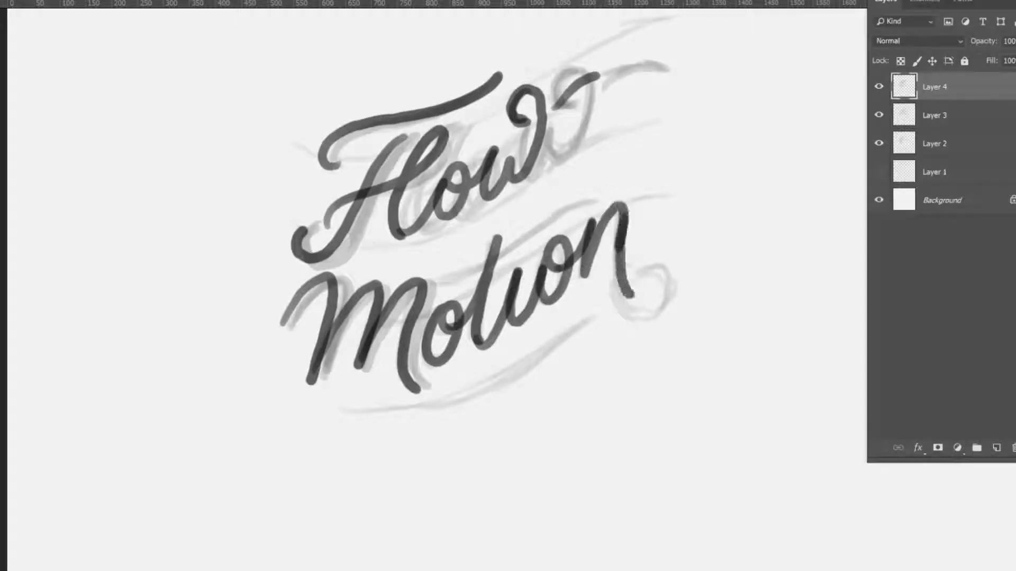
mouse_move(627, 295)
mouse_down()
mouse_move(635, 252)
mouse_move(474, 391)
mouse_up()
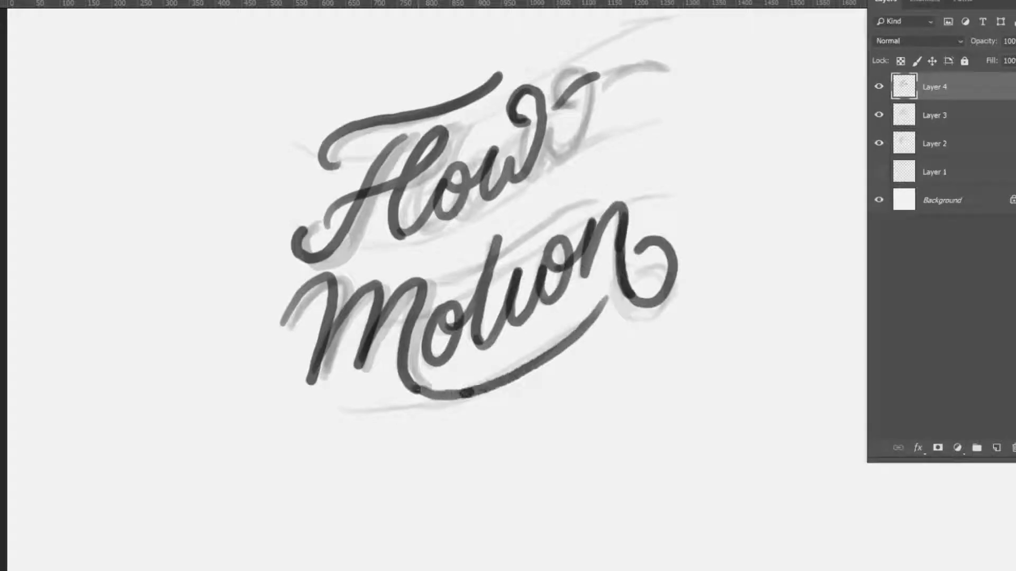
drag(448, 275, 595, 190)
- Lasso the Flow lettering and move it about 66 px right
key(l)
drag(624, 32, 608, 122)
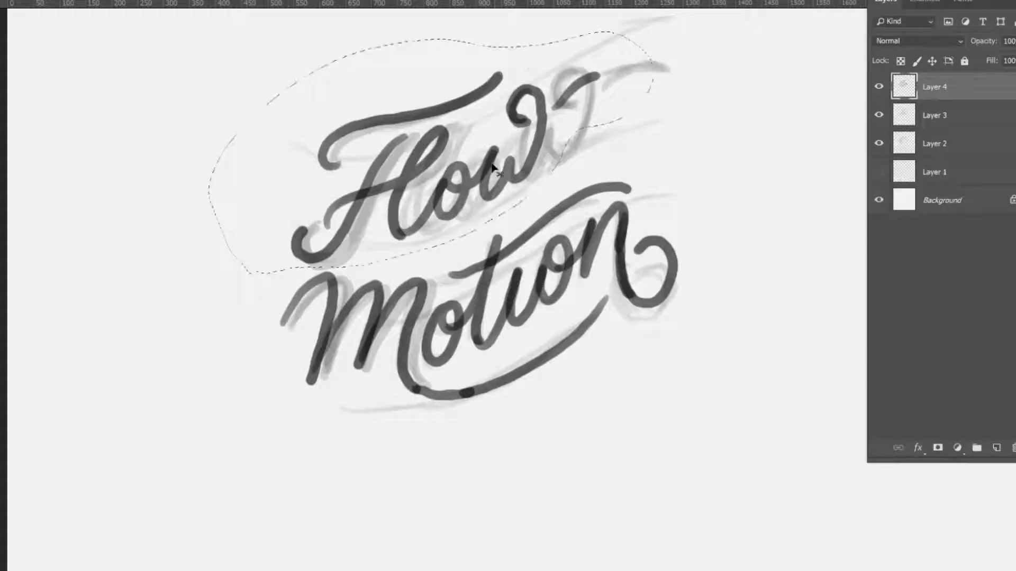
key(v)
drag(494, 156, 529, 155)
- Hide the guide-curve and script sketch layers and zoom in on the lettering
click(879, 144)
click(879, 115)
key(ctrl+minus)
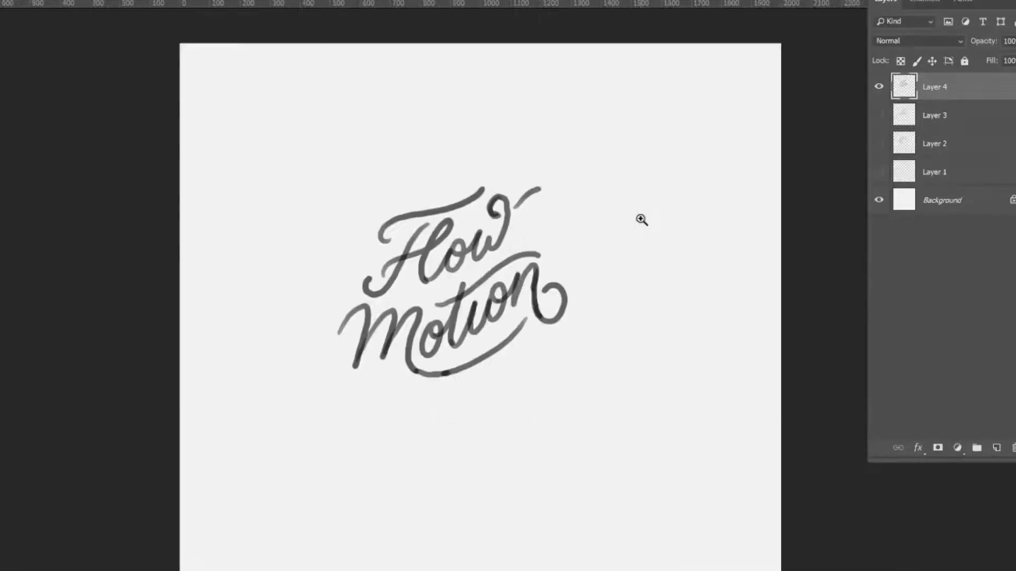
key(ctrl+plus)
key(b)
- Darken the F's stem and crossbar and redraw the l as a straighter stroke
mouse_move(495, 142)
mouse_down()
mouse_move(382, 288)
mouse_move(311, 293)
mouse_move(455, 233)
mouse_up()
drag(529, 159, 455, 328)
key(ctrl+z)
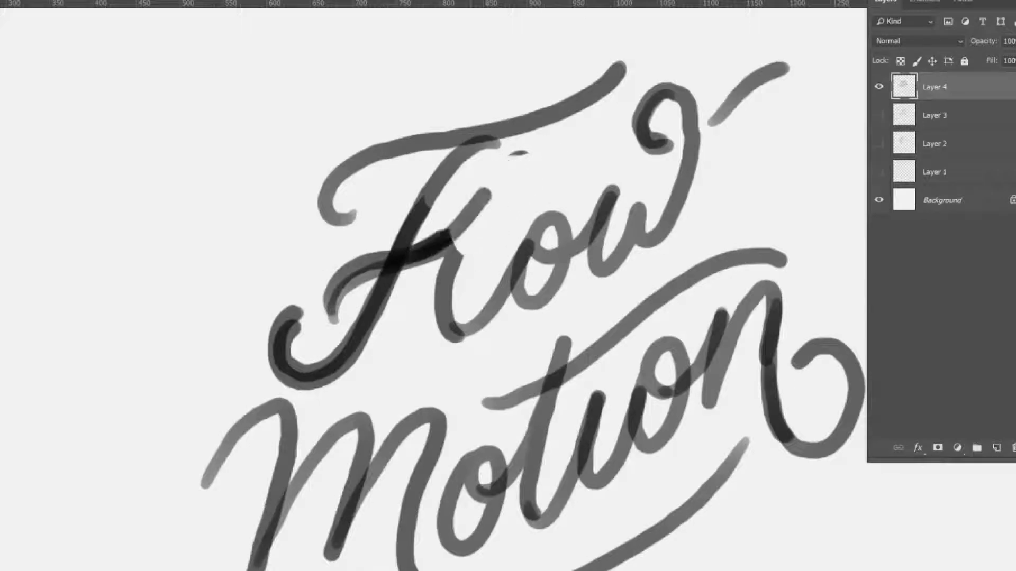
drag(500, 175, 455, 333)
scroll(664, 236, down, 2)
key(ctrl+z)
mouse_move(260, 272)
mouse_down()
mouse_move(346, 193)
mouse_move(286, 336)
mouse_up()
- Retrace the F stem, crossbar and l darker and touch up the F
scroll(390, 301, down, 2)
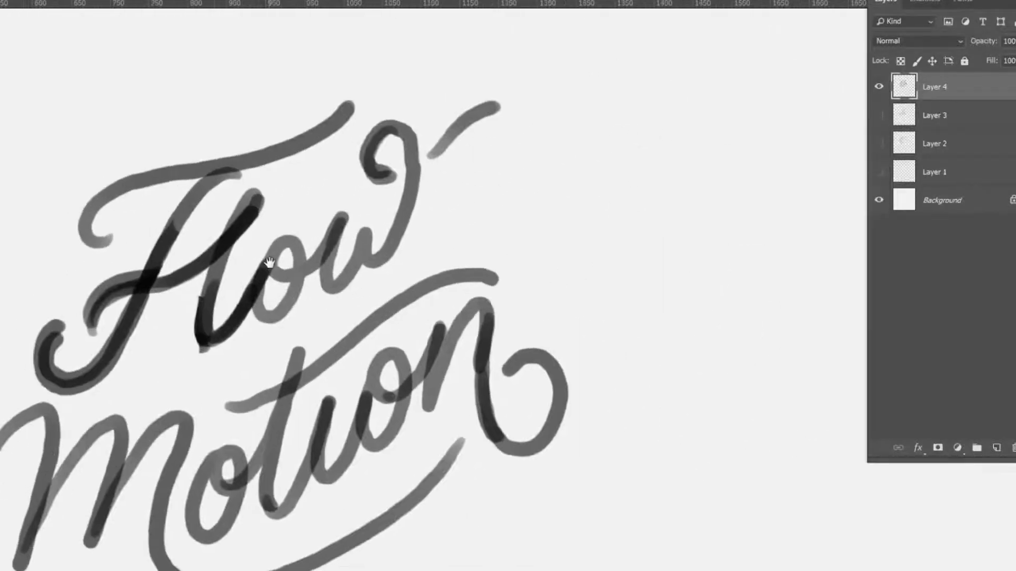
scroll(175, 206, up, 2)
drag(173, 205, 139, 301)
key(ctrl+z)
drag(235, 170, 95, 365)
drag(103, 307, 201, 259)
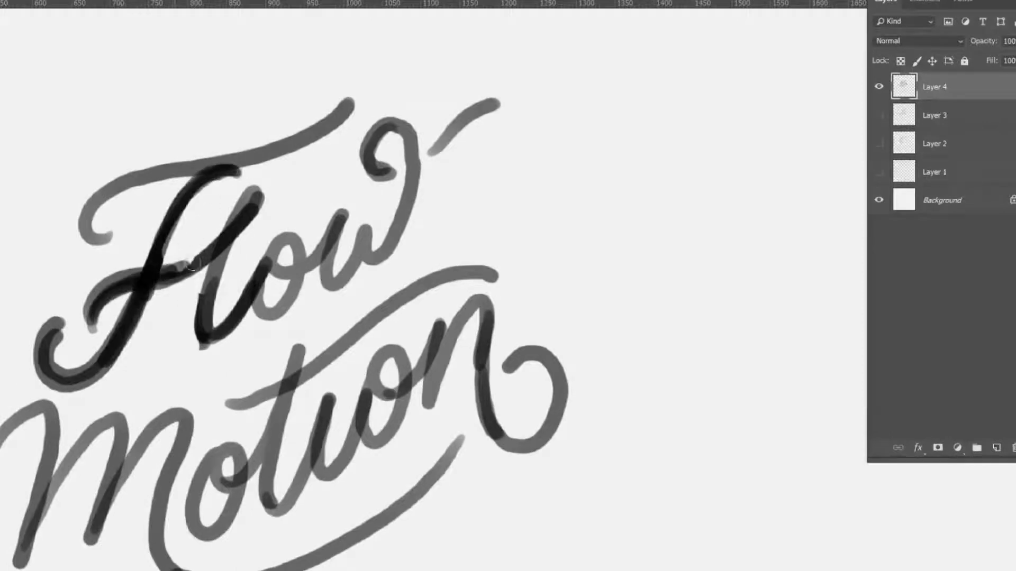
drag(262, 188, 233, 318)
scroll(520, 250, down, 2)
- On new Layer 5, trace the F's top curl, crossbar, l and o in black
click(996, 448)
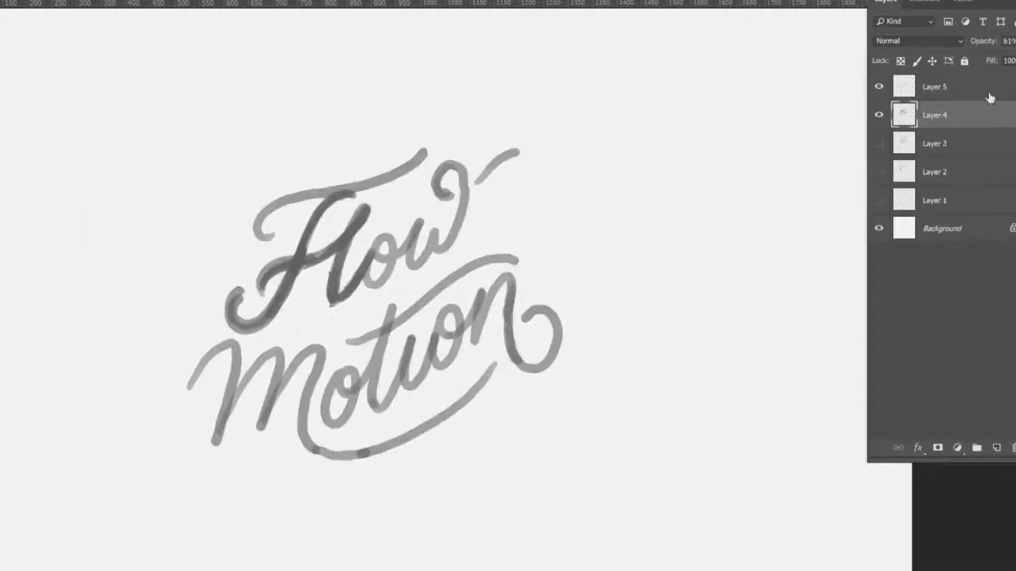
scroll(318, 175, up, 2)
scroll(318, 175, up, 1)
mouse_move(408, 129)
mouse_down()
mouse_move(373, 133)
mouse_move(238, 364)
mouse_move(177, 320)
mouse_up()
mouse_move(244, 214)
mouse_down()
mouse_move(352, 114)
mouse_move(542, 52)
mouse_up()
mouse_move(233, 312)
mouse_down()
mouse_move(423, 166)
mouse_move(443, 243)
mouse_move(475, 224)
mouse_move(486, 233)
mouse_up()
key(ctrl+z)
- Trace the w of Flow with its end loop and upper swash in black
mouse_move(529, 188)
mouse_down()
mouse_move(554, 234)
mouse_move(627, 134)
mouse_move(569, 122)
mouse_move(595, 132)
mouse_up()
drag(638, 111, 725, 45)
scroll(511, 109, up, 2)
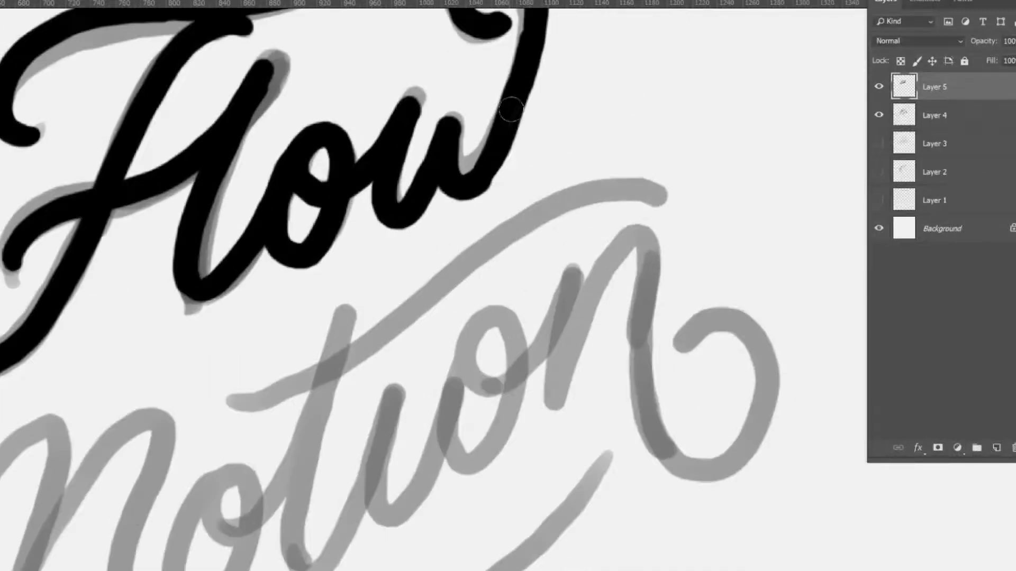
- Trace the M and o of Motion in black over the grey sketch
drag(486, 177, 723, 150)
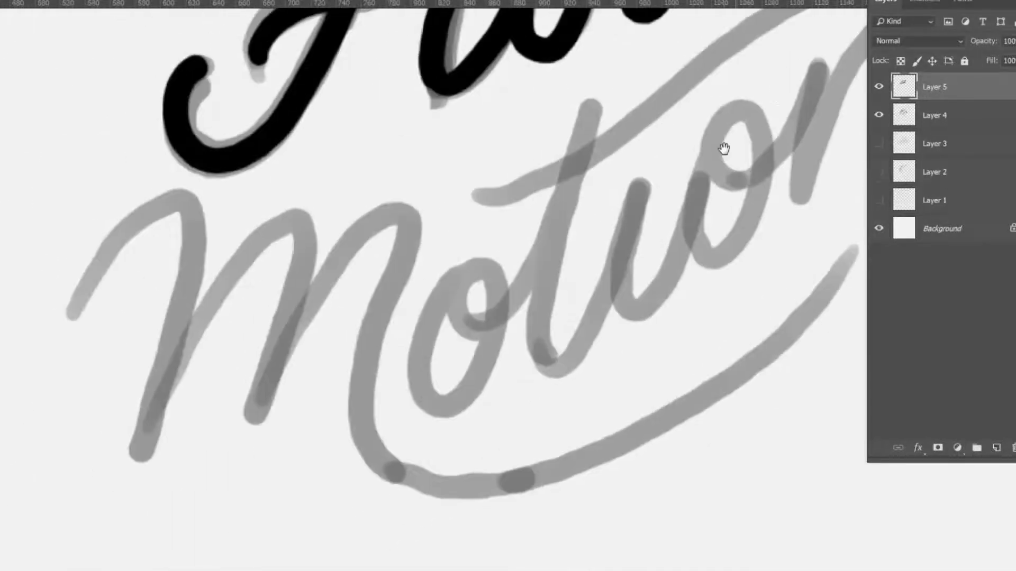
mouse_move(74, 311)
mouse_down()
mouse_move(180, 198)
mouse_move(169, 341)
mouse_move(139, 447)
mouse_up()
drag(161, 372, 259, 405)
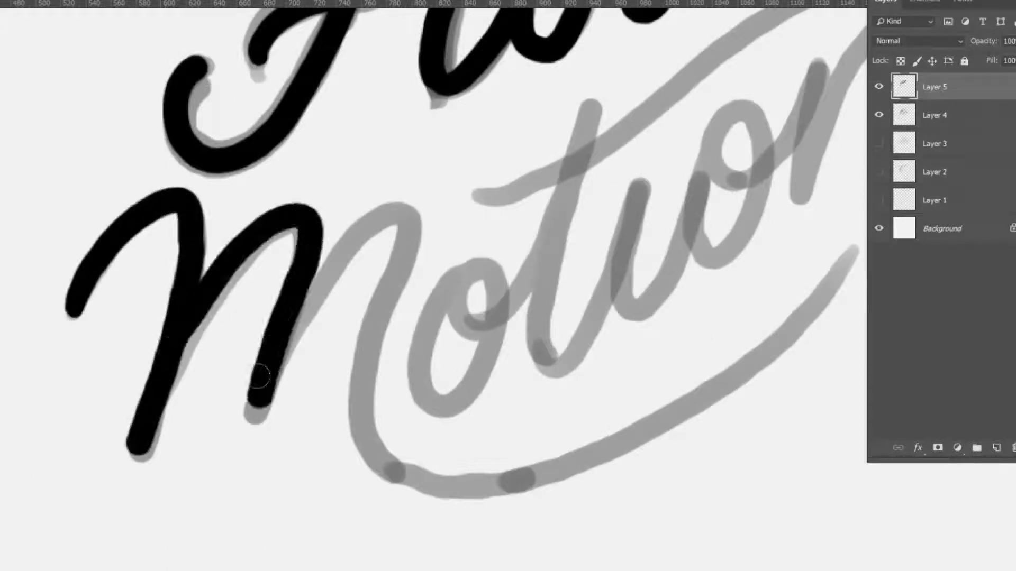
mouse_move(267, 359)
mouse_down()
mouse_move(423, 222)
mouse_move(373, 452)
mouse_up()
mouse_move(459, 272)
mouse_down()
mouse_move(434, 312)
mouse_move(487, 344)
mouse_up()
- Trace the closed o and n of Motion, adding the n's curl and t-crossbar swash
scroll(461, 307, down, 1)
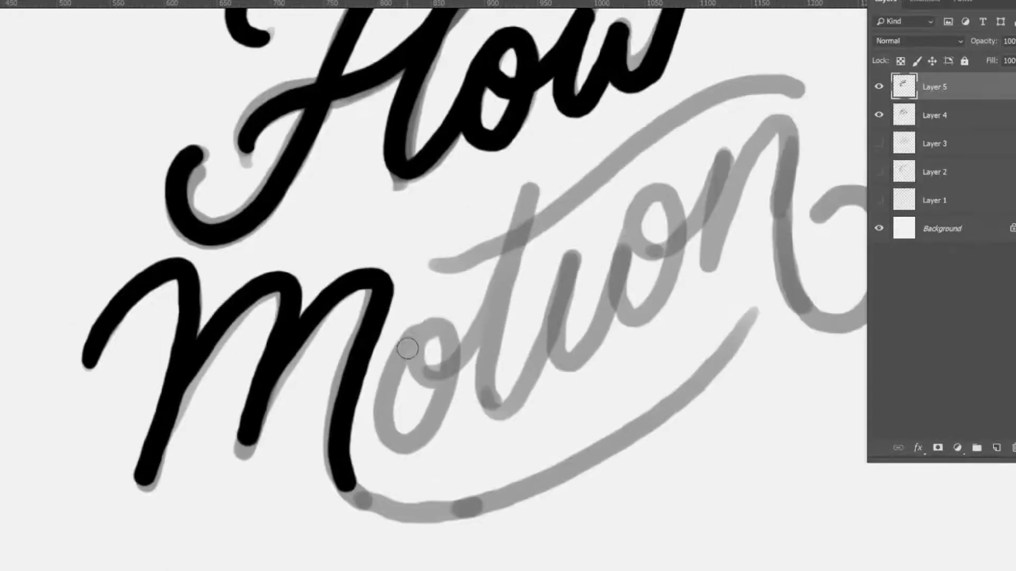
mouse_move(434, 322)
mouse_down()
mouse_move(392, 433)
mouse_move(455, 338)
mouse_move(447, 374)
mouse_move(500, 296)
mouse_move(535, 191)
mouse_move(500, 420)
mouse_move(557, 318)
mouse_move(671, 199)
mouse_move(688, 249)
mouse_move(736, 164)
mouse_move(709, 264)
mouse_move(794, 233)
mouse_up()
mouse_move(606, 211)
mouse_down()
mouse_move(627, 313)
mouse_move(683, 183)
mouse_move(635, 236)
mouse_up()
drag(243, 264, 613, 85)
- Rotate the canvas to trace the lower swash in black, then reset the view
mouse_move(549, 107)
mouse_down()
mouse_move(646, 265)
mouse_move(601, 220)
mouse_up()
mouse_move(482, 78)
mouse_down()
mouse_move(488, 106)
mouse_move(320, 484)
mouse_up()
key(ctrl+0)
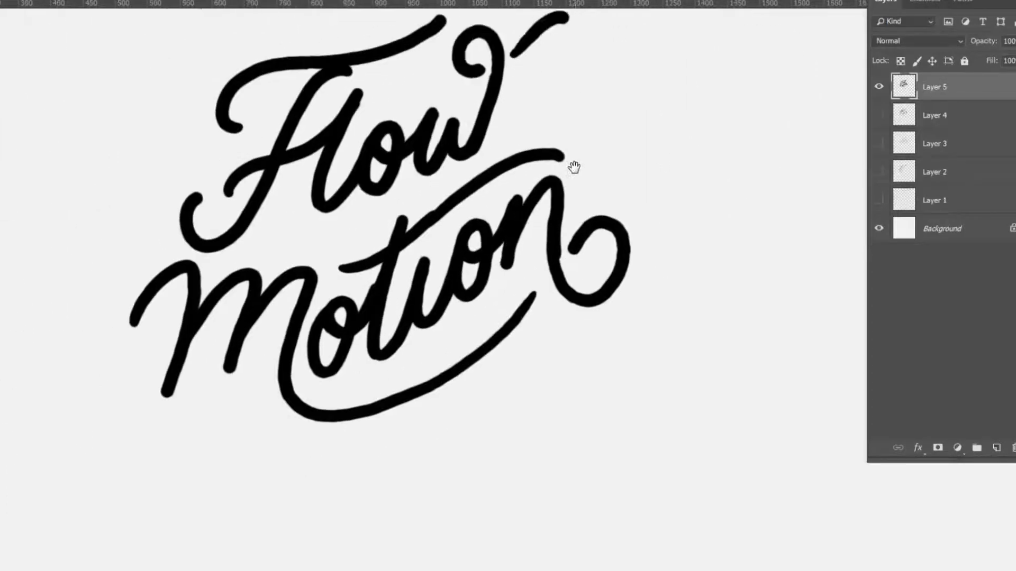
- Extend the lower swash stroke and zoom in to inspect the black lettering strokes
scroll(574, 165, up, 5)
drag(476, 378, 553, 279)
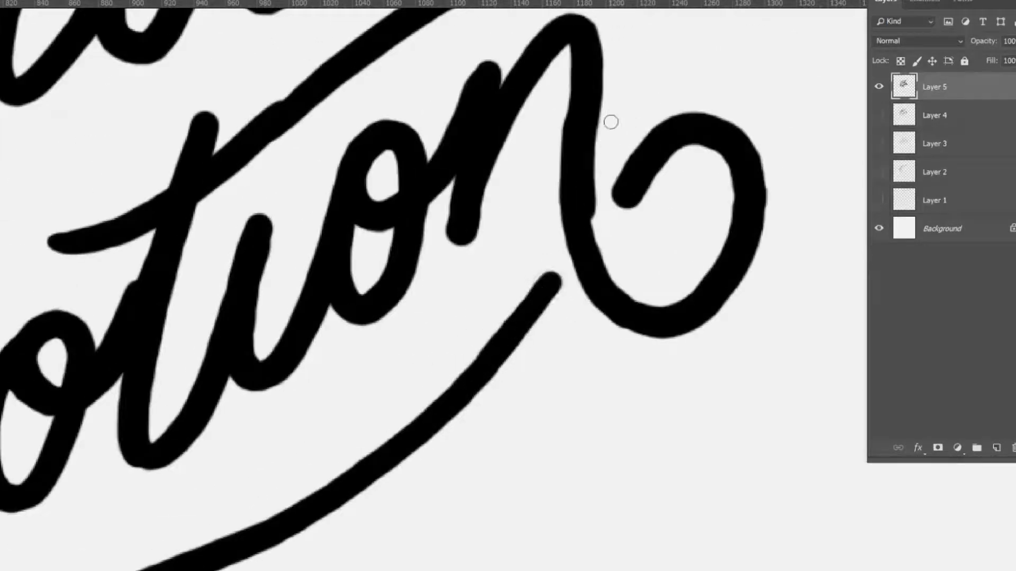
scroll(691, 94, down, 5)
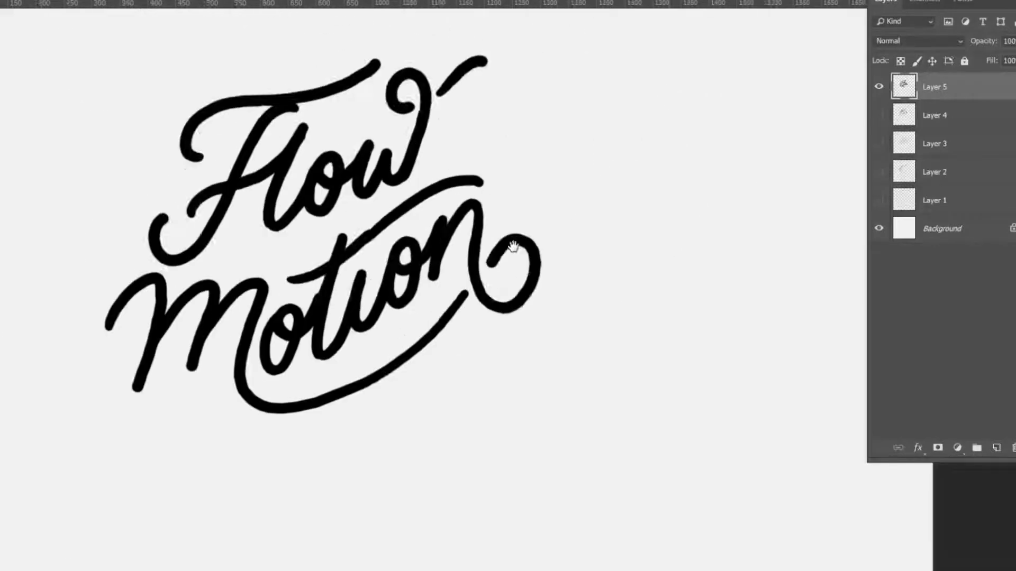
scroll(418, 62, up, 5)
scroll(375, 191, up, 3)
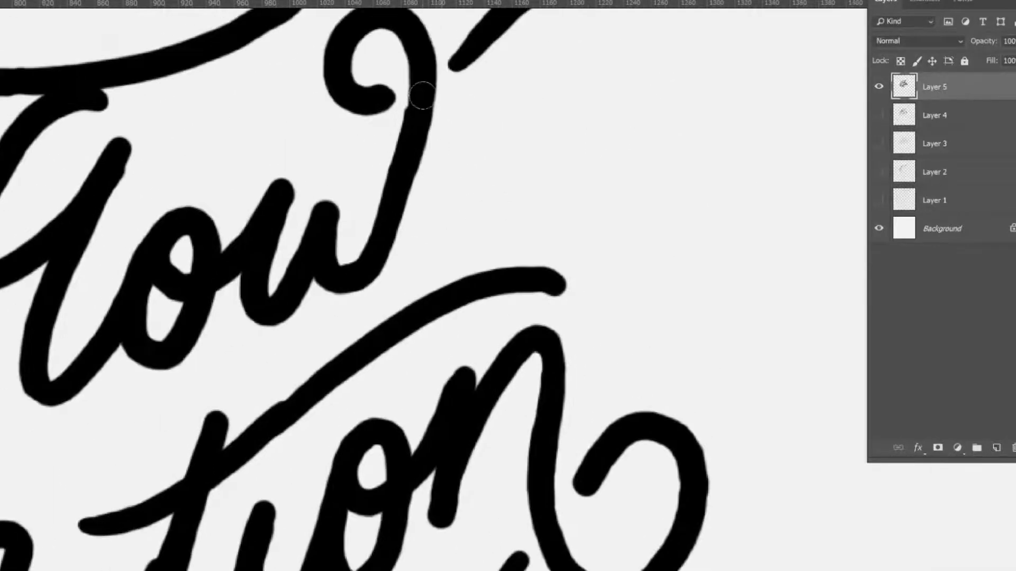
scroll(388, 232, down, 3)
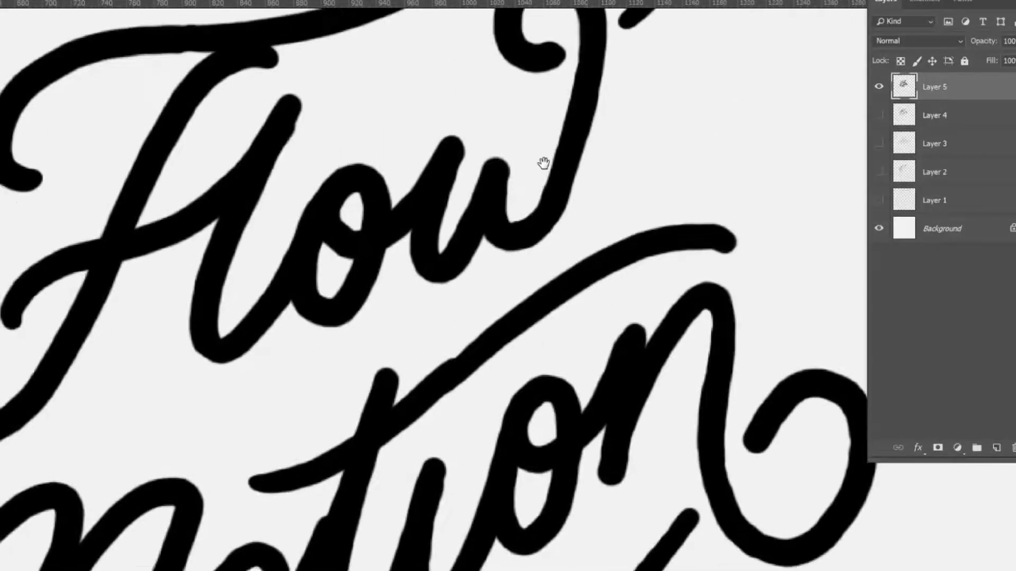
scroll(301, 177, up, 5)
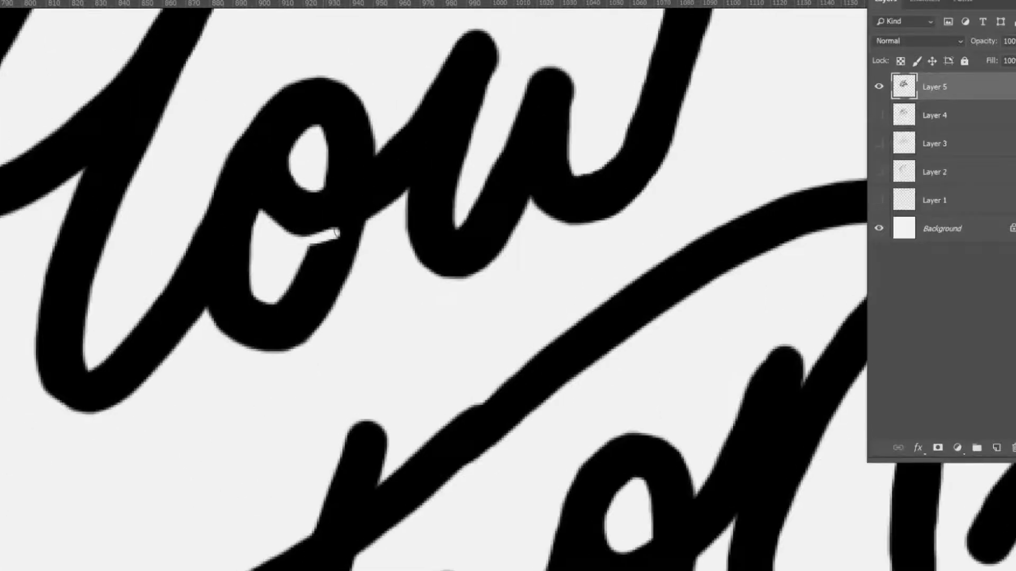
scroll(362, 231, down, 5)
scroll(415, 220, up, 6)
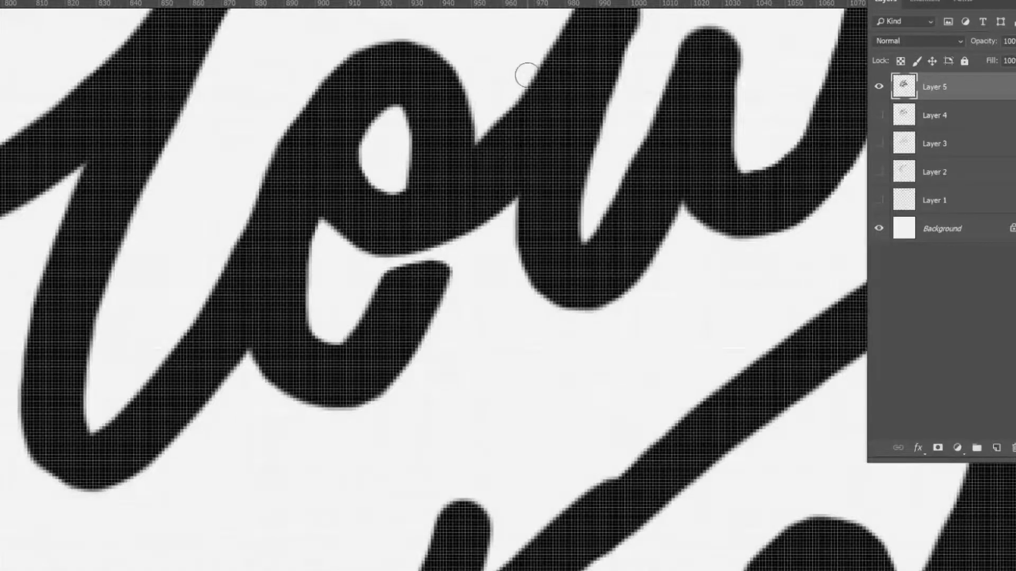
scroll(643, 189, down, 5)
scroll(349, 163, up, 3)
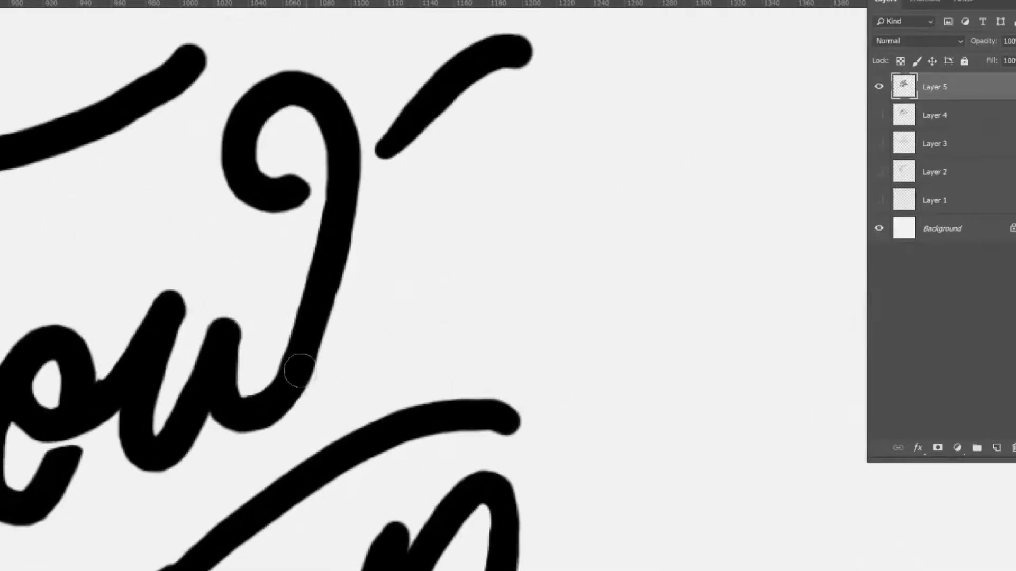
scroll(300, 370, up, 2)
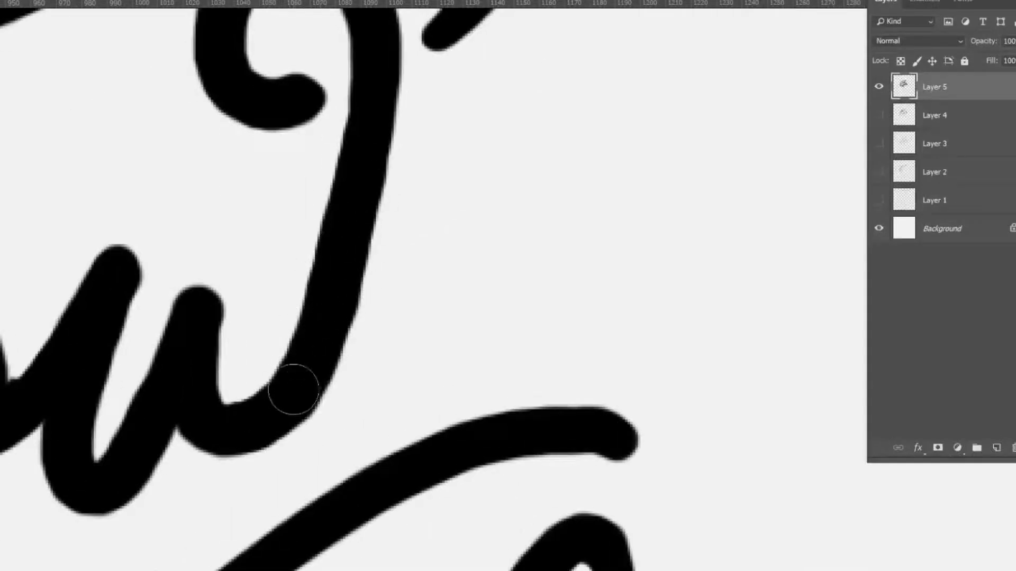
scroll(290, 390, down, 3)
scroll(469, 419, up, 1)
scroll(420, 193, up, 2)
scroll(544, 169, up, 2)
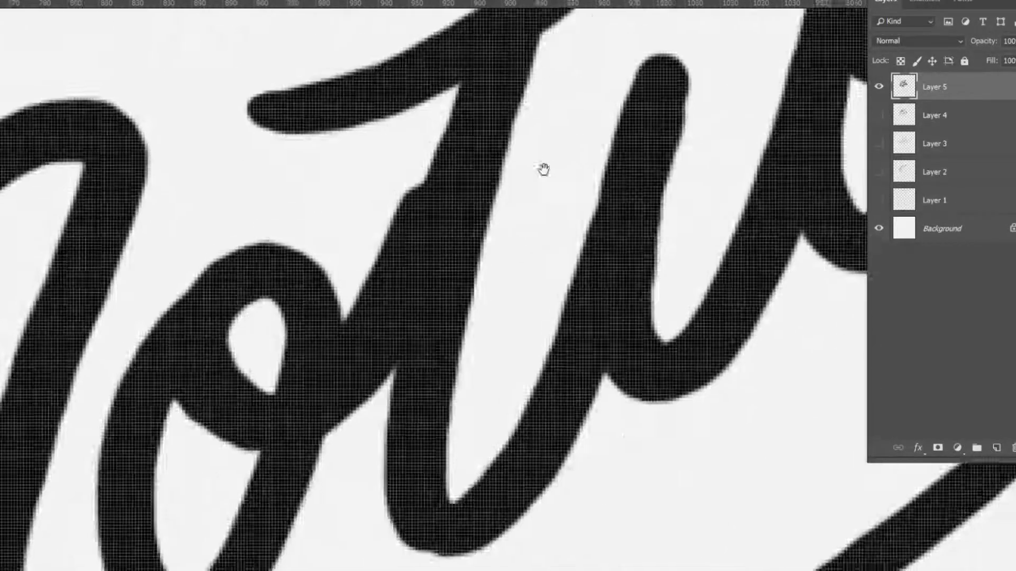
scroll(415, 152, down, 2)
scroll(245, 247, up, 2)
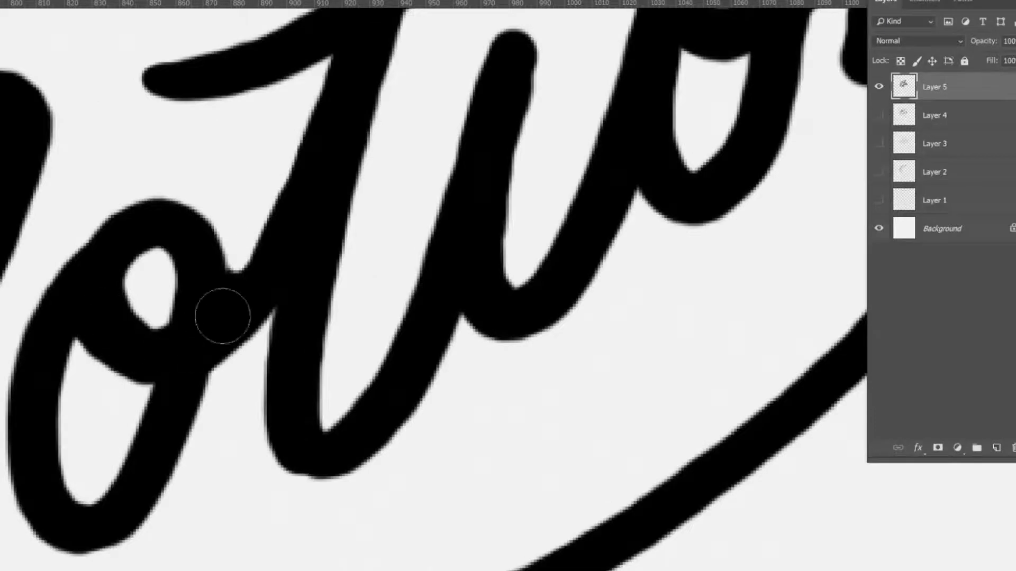
scroll(136, 386, up, 1)
scroll(504, 290, down, 2)
scroll(290, 184, up, 2)
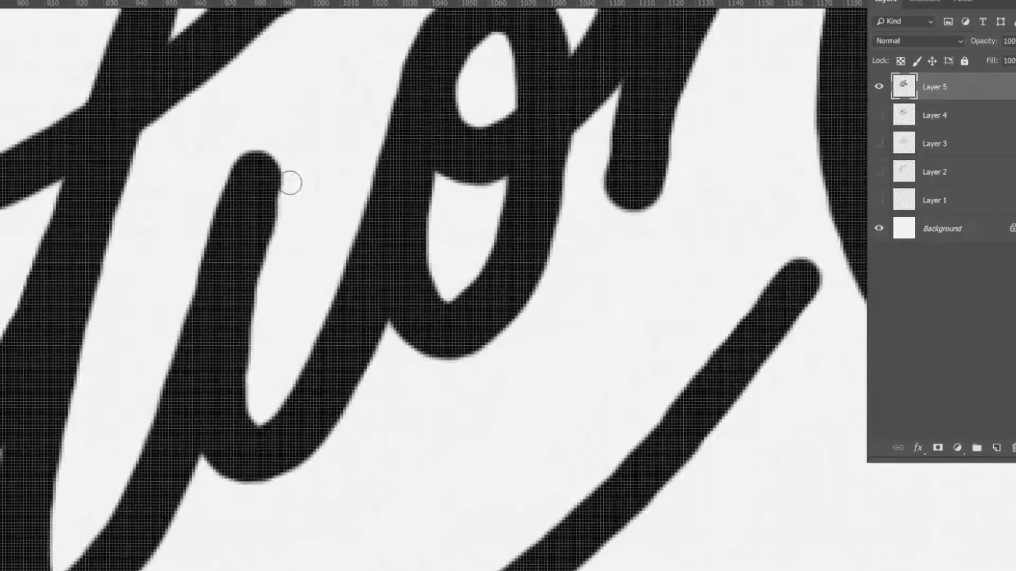
scroll(290, 183, down, 2)
- Erase a sliver at the o–n join in Motion, then duplicate the lettering layer
drag(374, 335, 324, 356)
scroll(371, 338, up, 2)
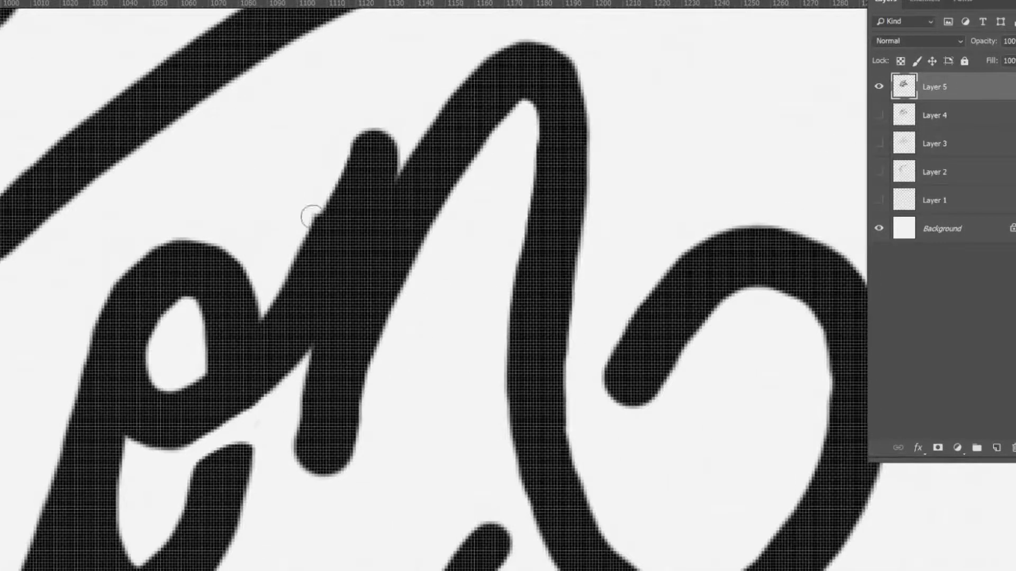
scroll(424, 233, down, 2)
scroll(442, 238, up, 2)
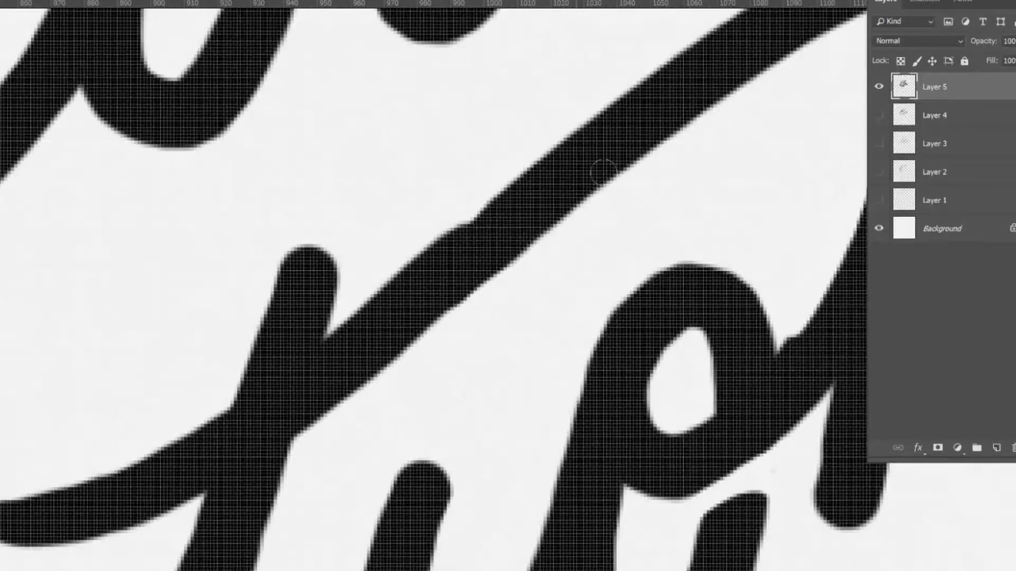
scroll(294, 250, down, 1)
scroll(396, 158, down, 1)
scroll(390, 186, up, 1)
scroll(392, 201, up, 1)
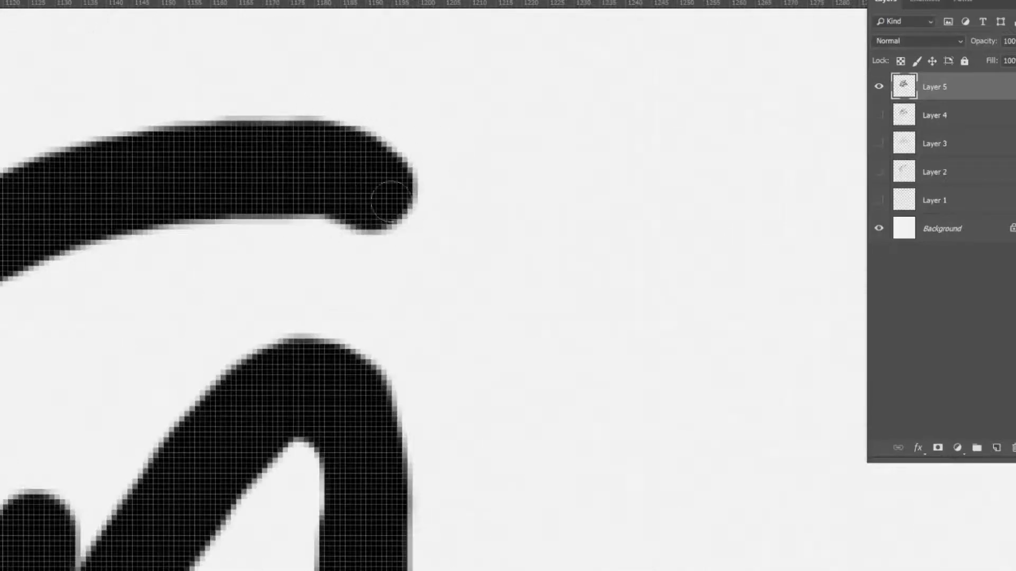
scroll(386, 243, down, 2)
scroll(551, 276, up, 1)
scroll(455, 184, up, 1)
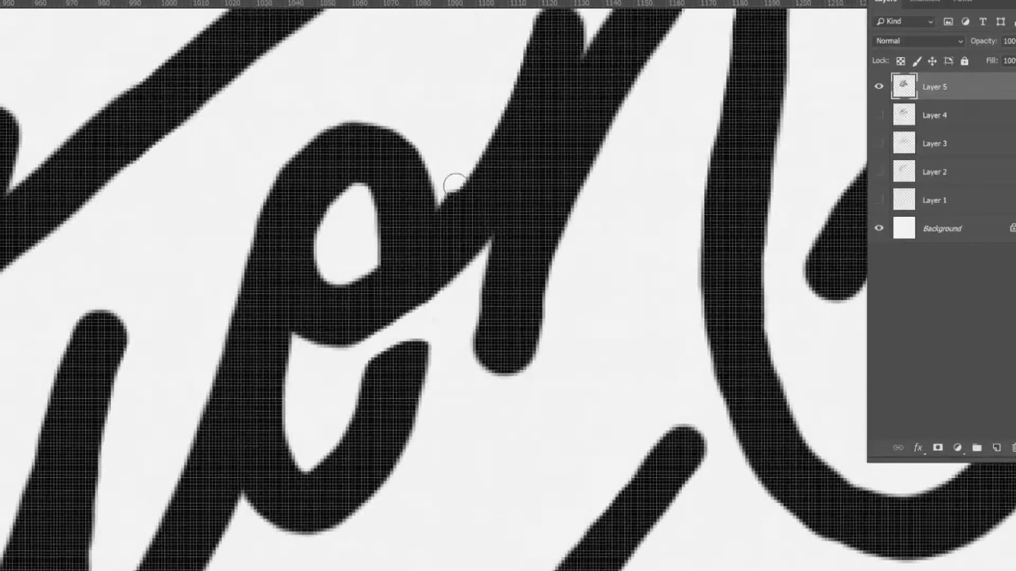
scroll(455, 185, down, 2)
scroll(487, 290, down, 1)
scroll(182, 165, up, 2)
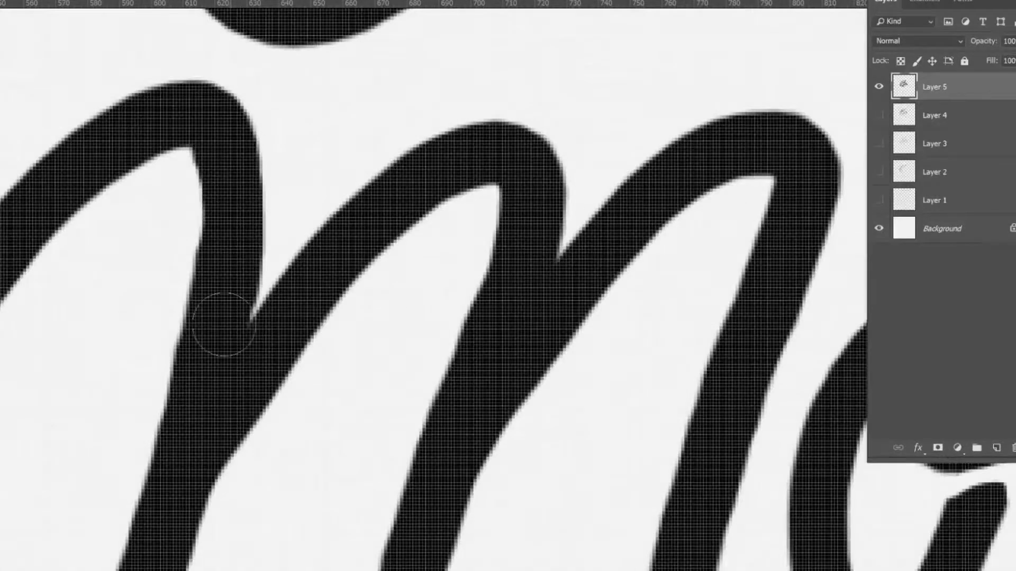
scroll(223, 324, down, 3)
scroll(274, 347, down, 2)
key(ctrl+j)
- Nudge the duplicated Layer 5 copy lettering slightly right and down
mouse_move(221, 149)
mouse_down()
mouse_move(345, 240)
mouse_move(576, 241)
mouse_up()
scroll(382, 270, up, 5)
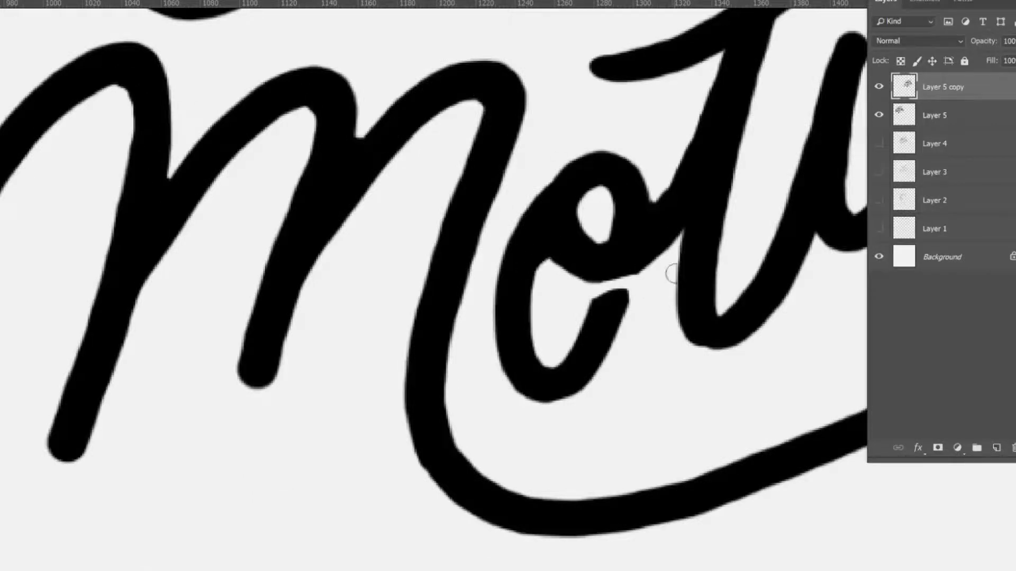
scroll(672, 273, down, 2)
scroll(526, 231, up, 2)
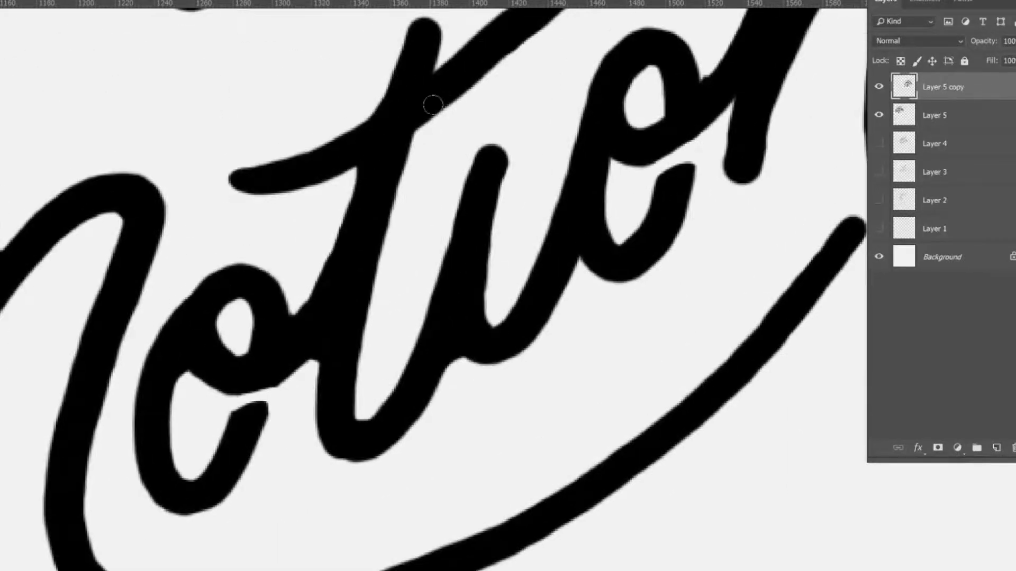
- Bring the 'tion' letters into view and zoom around to review the Flow and Motion strokes
drag(602, 258, 430, 340)
scroll(540, 205, down, 1)
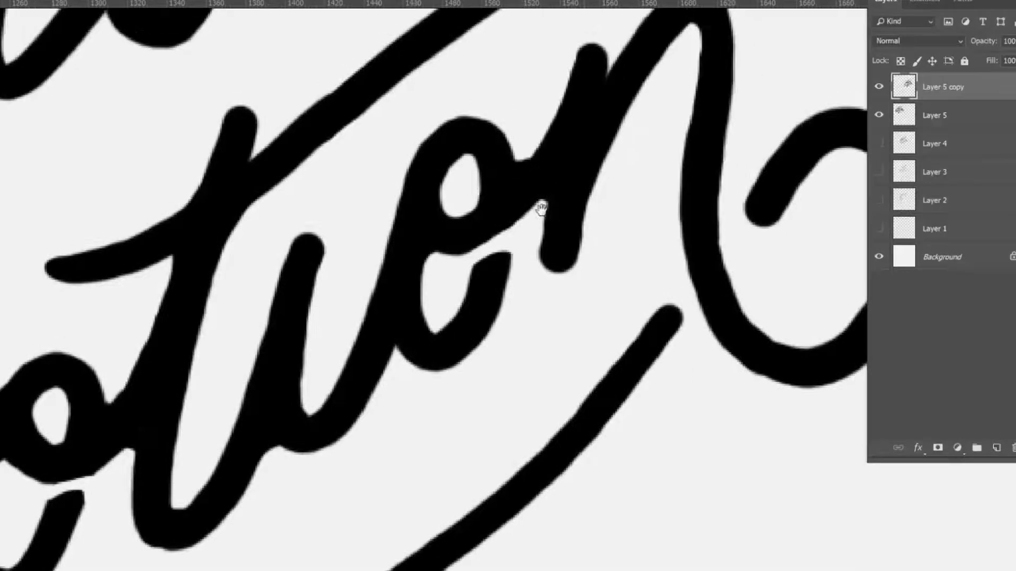
scroll(503, 129, down, 1)
scroll(348, 312, down, 1)
scroll(211, 238, up, 2)
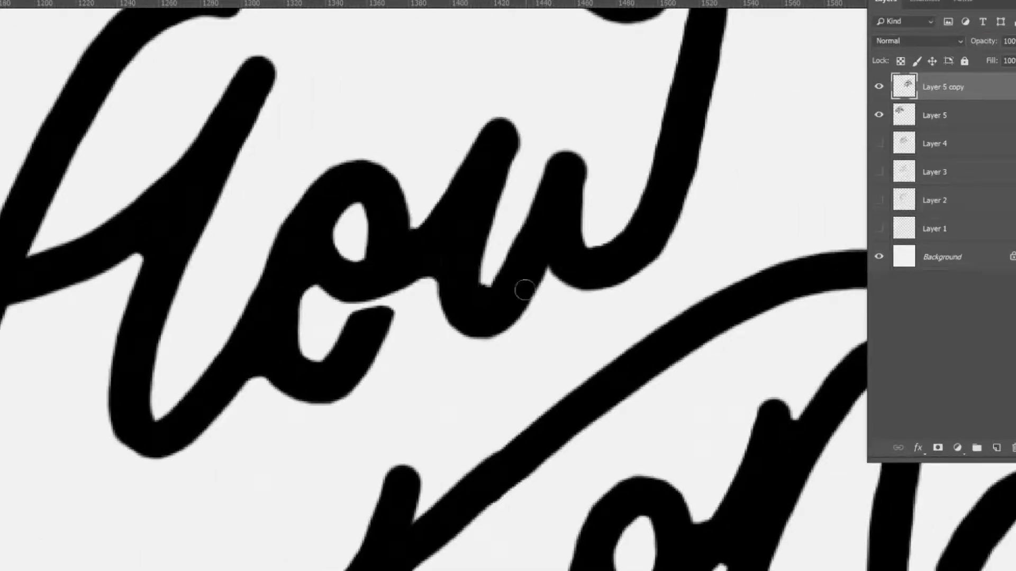
scroll(524, 290, down, 1)
scroll(435, 283, down, 1)
scroll(215, 170, up, 1)
scroll(216, 170, up, 2)
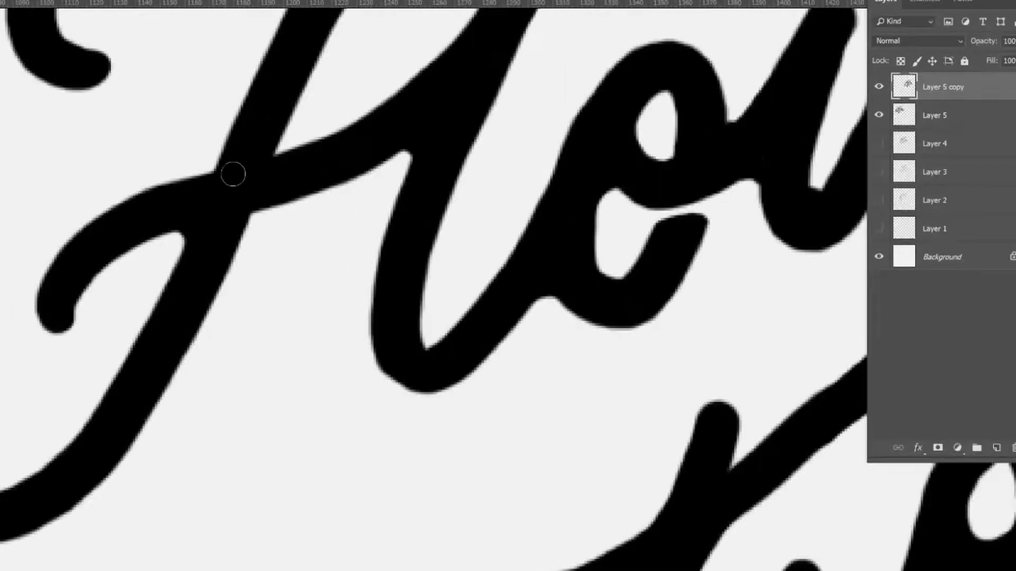
scroll(297, 187, down, 1)
scroll(331, 176, down, 1)
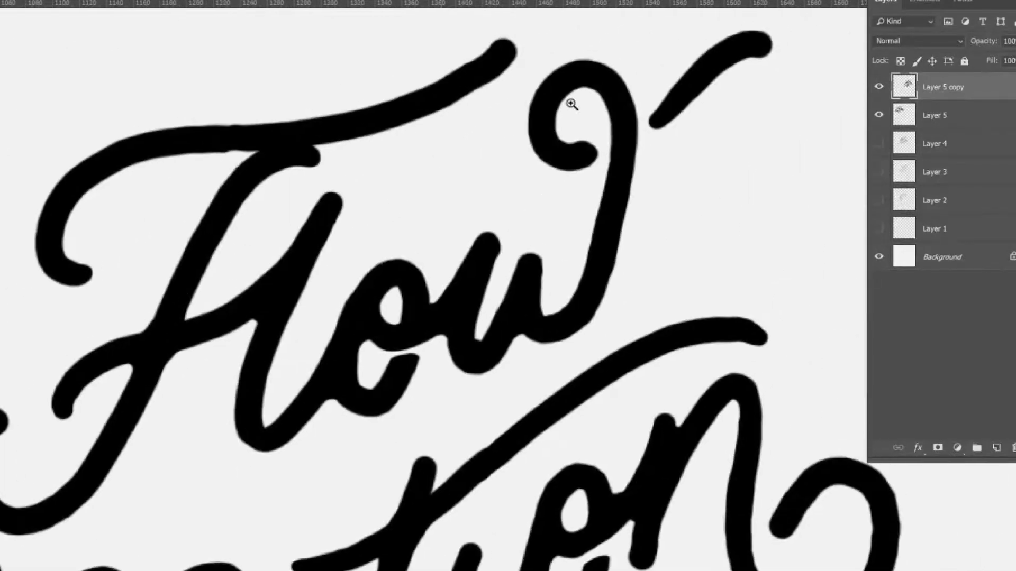
scroll(374, 147, down, 2)
scroll(439, 286, up, 4)
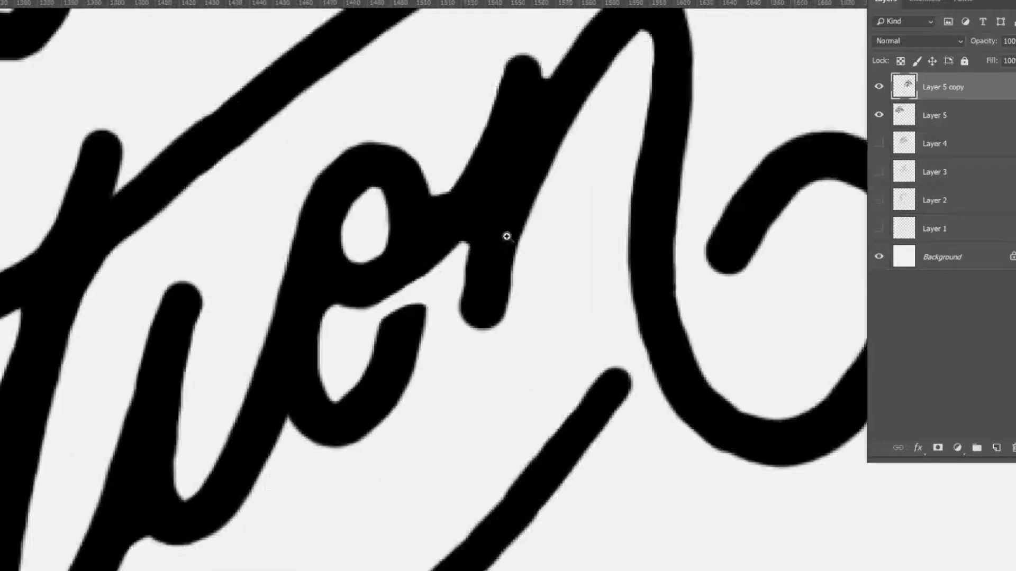
scroll(453, 170, down, 1)
scroll(430, 294, up, 1)
scroll(434, 281, down, 4)
scroll(434, 281, up, 4)
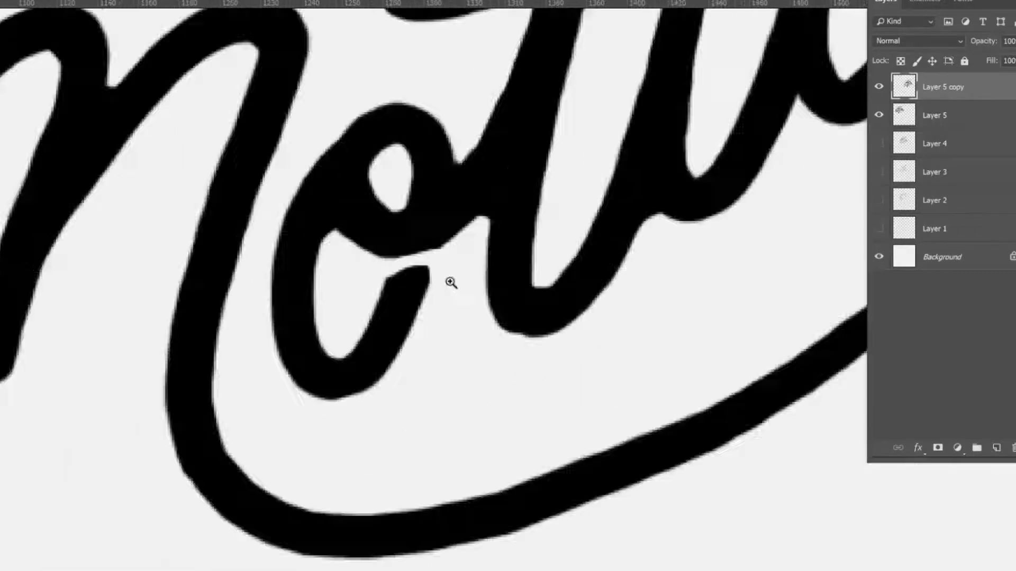
scroll(449, 281, down, 3)
scroll(423, 265, up, 1)
scroll(394, 249, down, 1)
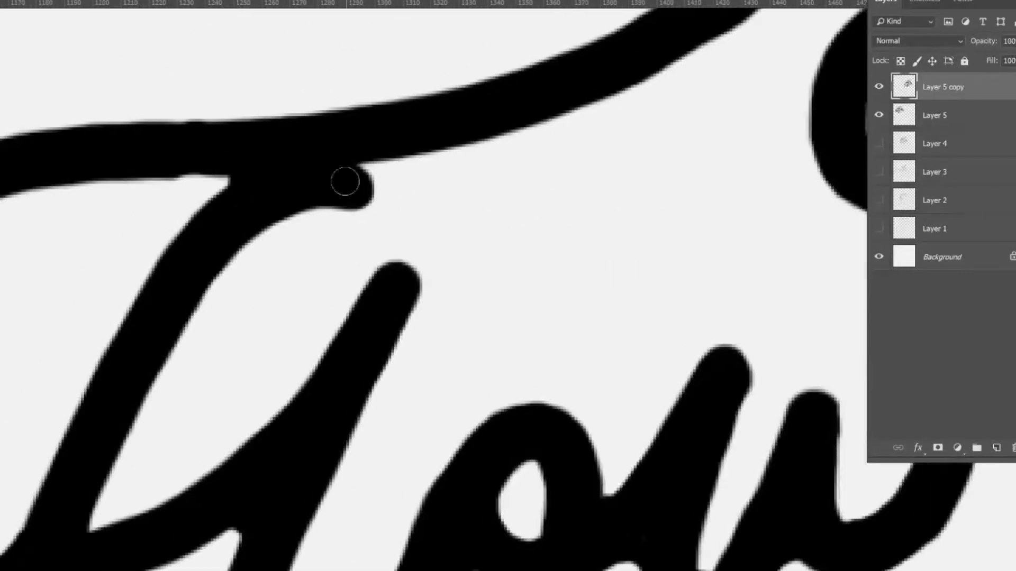